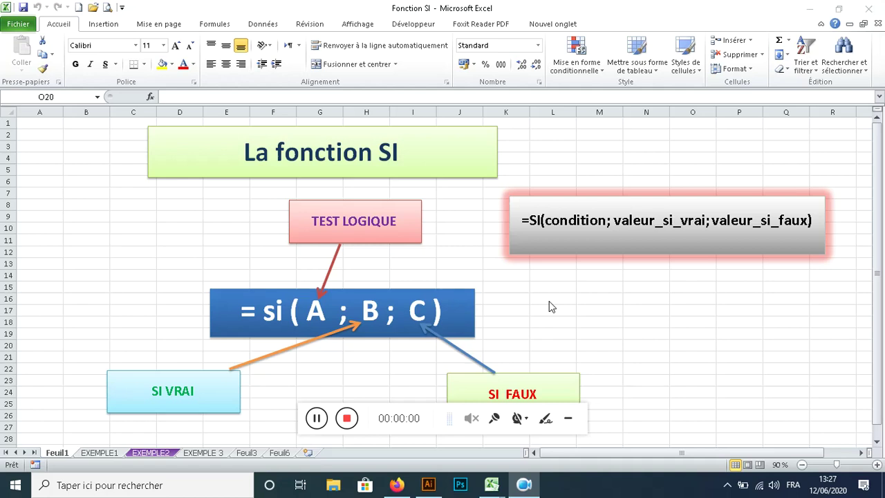
- Show the EXEMPLE1 grades sheet after a quick look at EXEMPLE2, and select cell F5
mouse_move(474, 412)
mouse_down()
mouse_move(754, 436)
mouse_move(797, 429)
mouse_up()
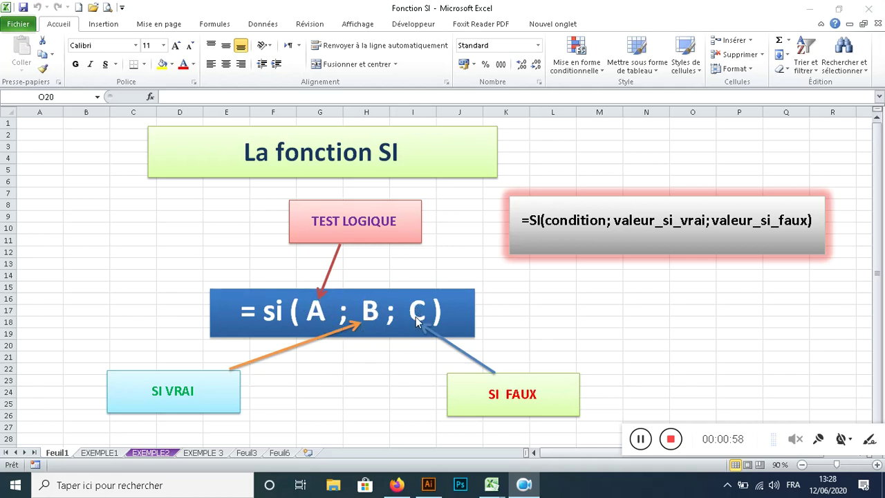
click(88, 453)
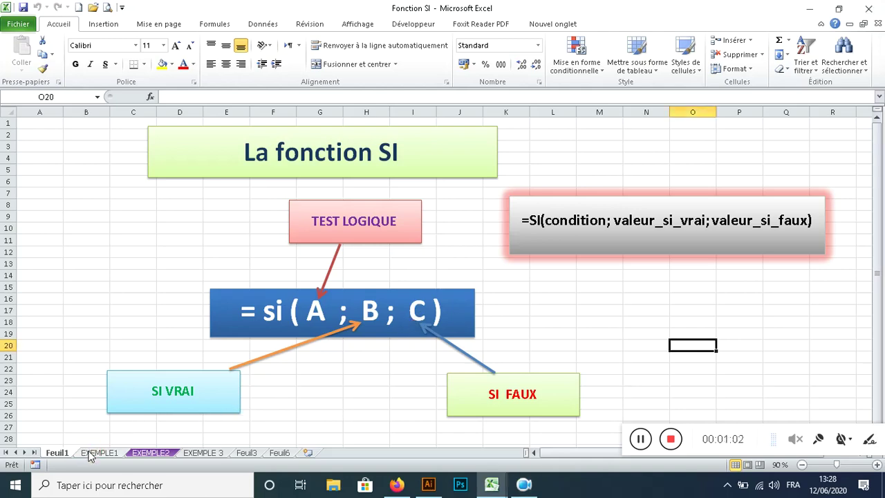
click(98, 452)
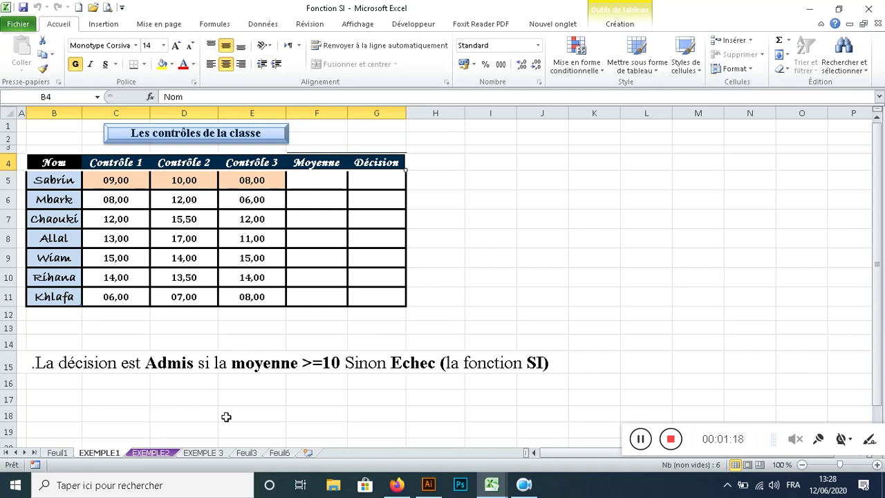
click(158, 453)
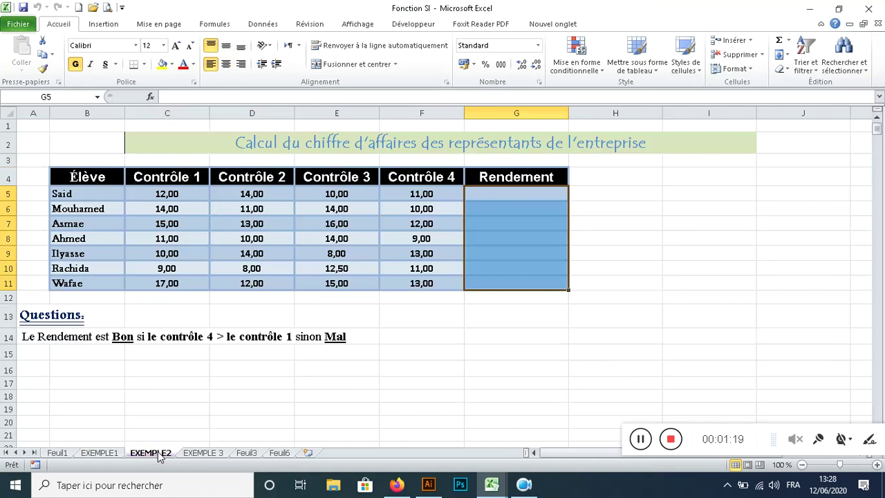
click(119, 454)
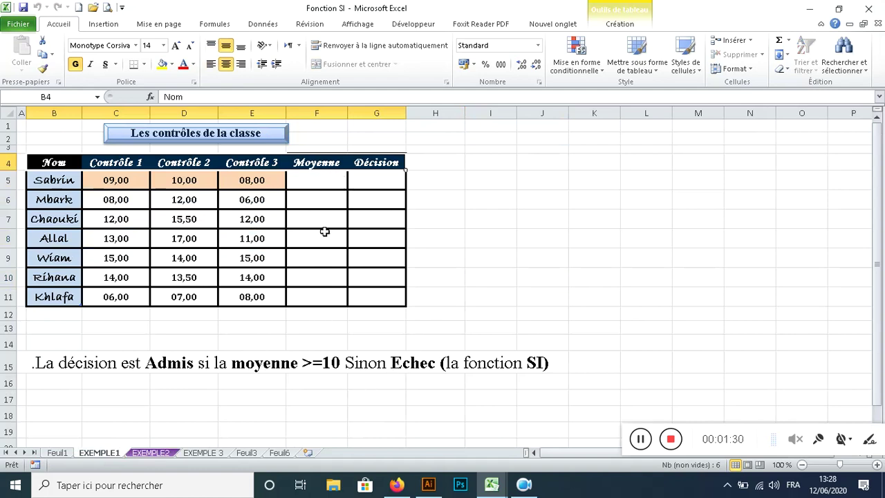
click(315, 181)
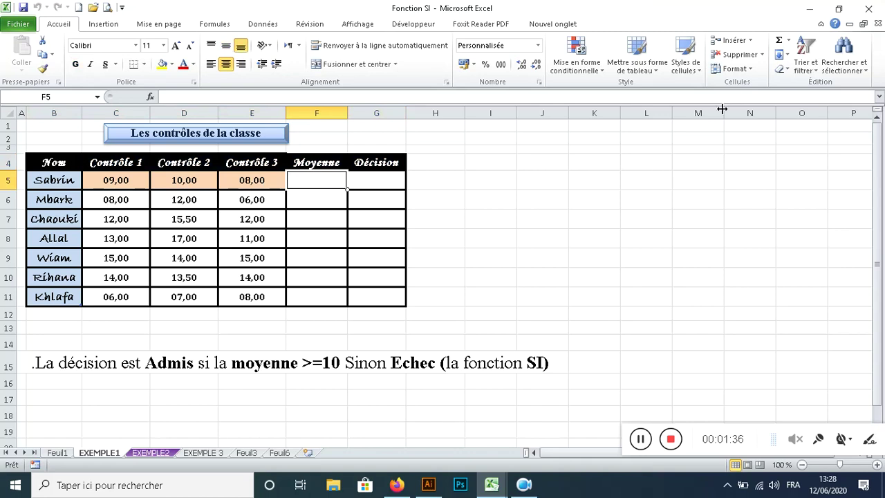
click(789, 41)
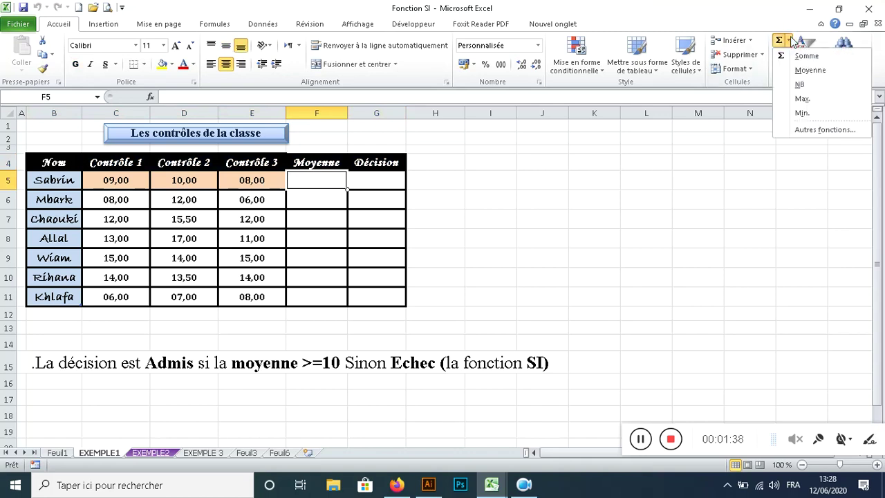
click(809, 69)
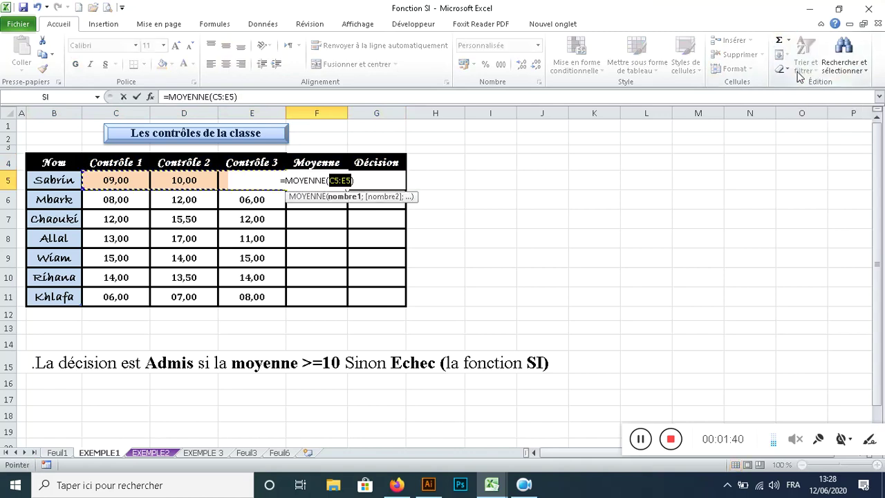
drag(107, 180, 236, 181)
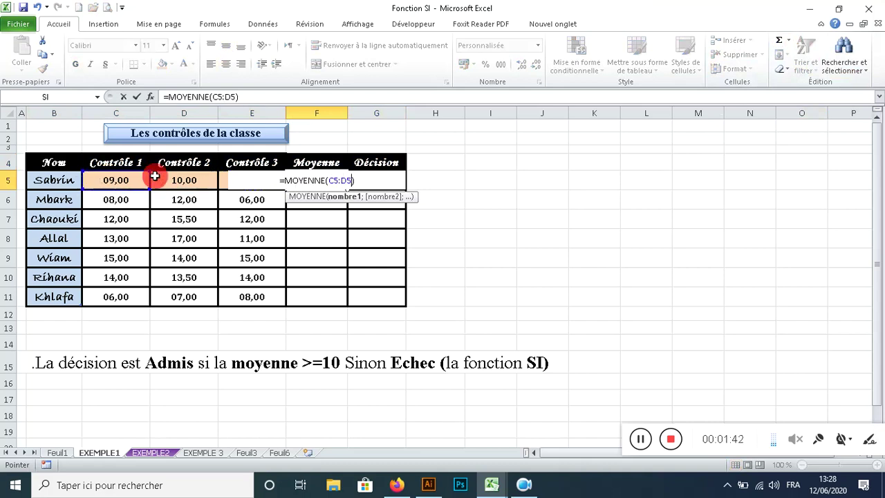
key(Return)
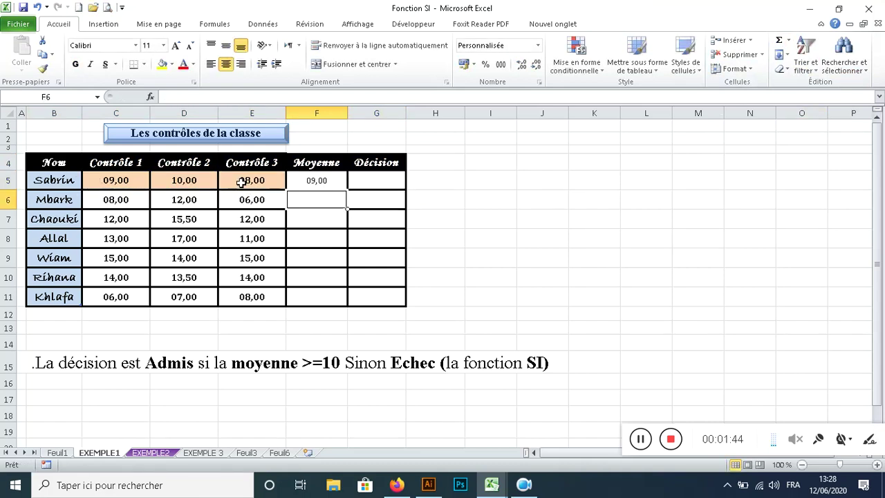
click(301, 180)
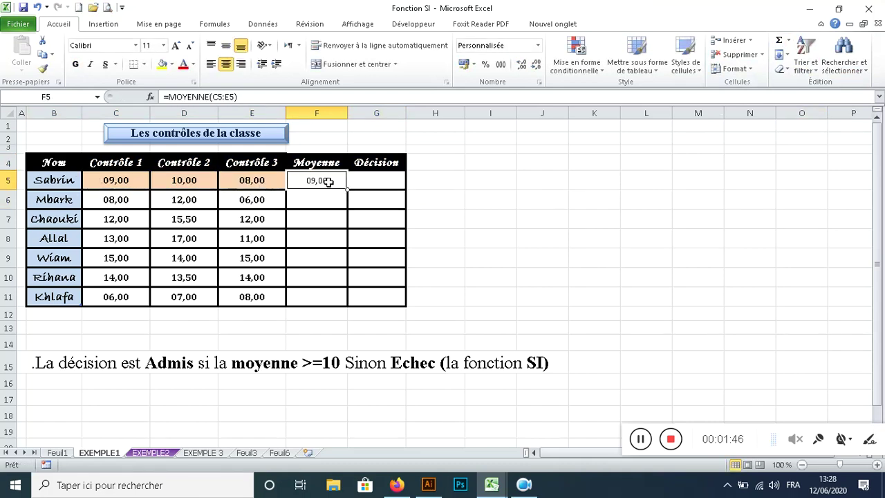
drag(347, 189, 347, 304)
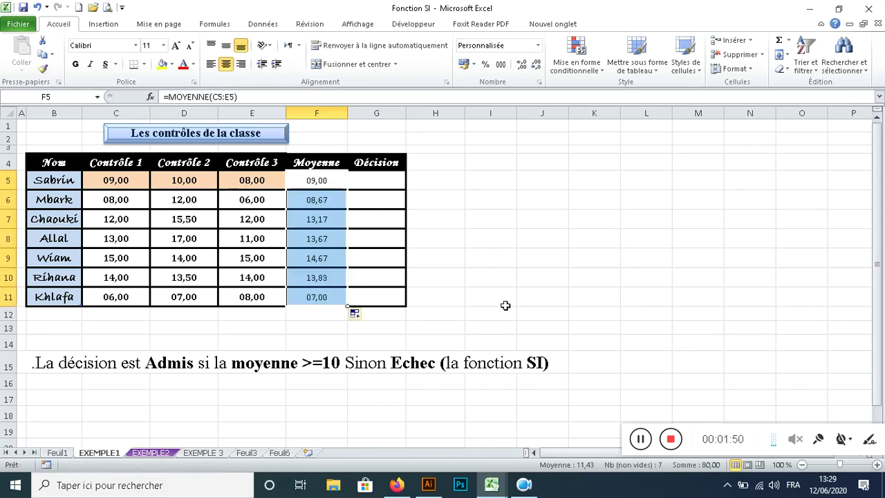
key(Delete)
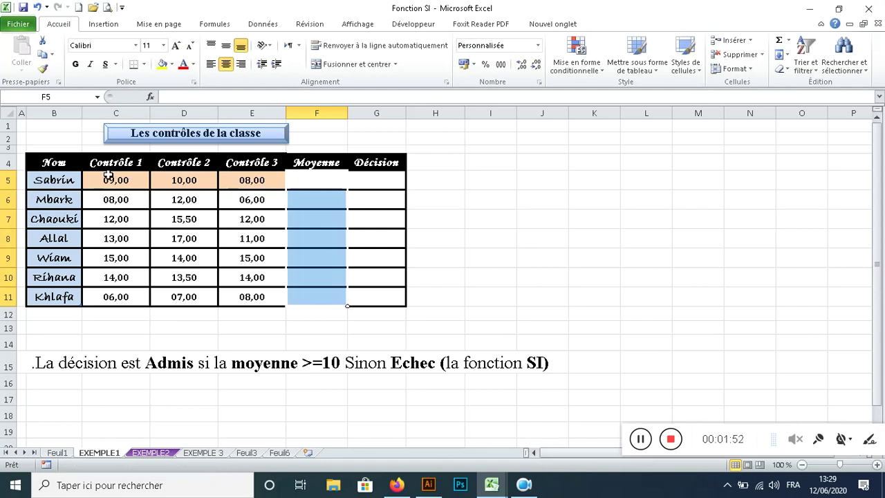
mouse_move(110, 178)
mouse_down()
mouse_move(184, 201)
mouse_move(284, 257)
mouse_move(276, 289)
mouse_up()
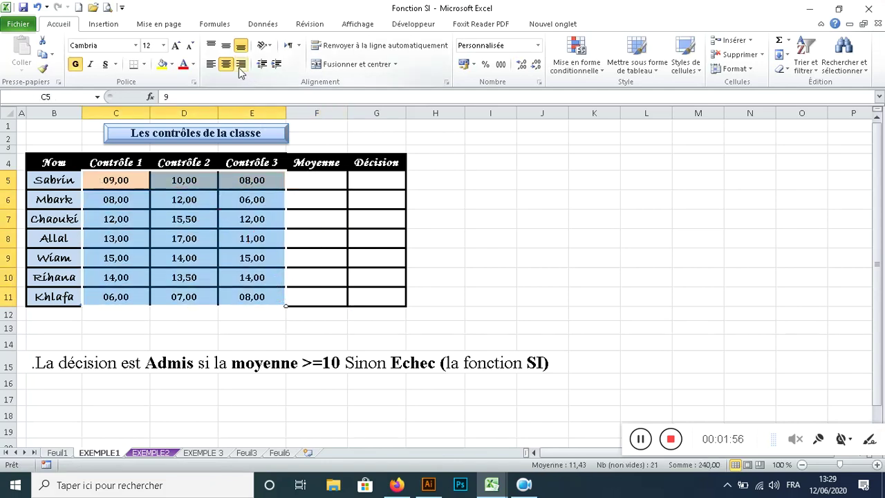
click(320, 205)
click(319, 180)
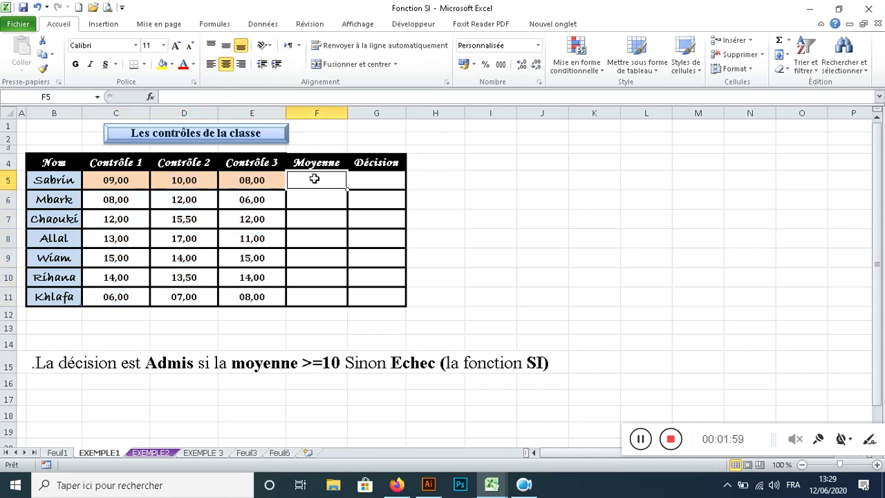
- Enter =MOYENNE(C5:E5) in F5 and fill it down to F11
click(789, 40)
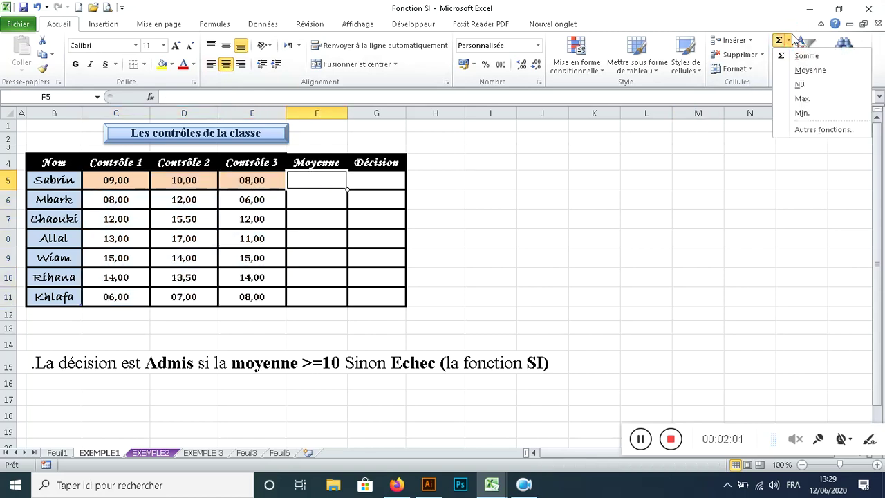
click(805, 71)
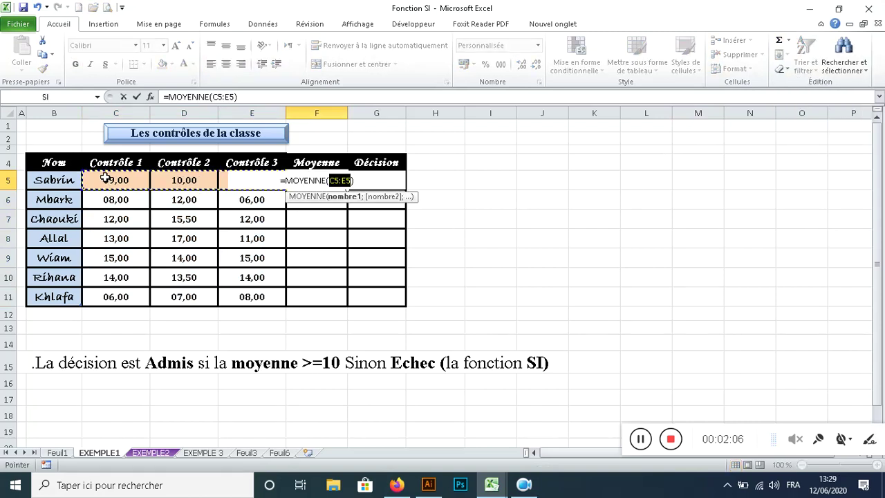
drag(105, 178, 250, 183)
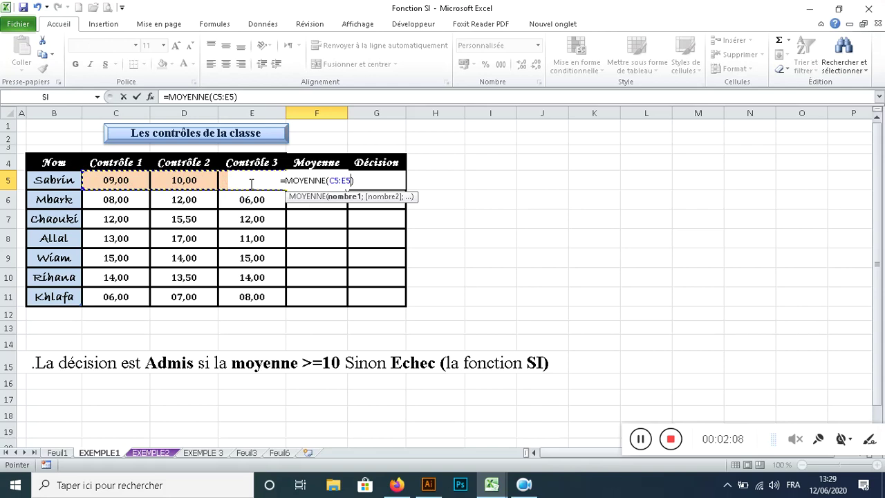
key(Return)
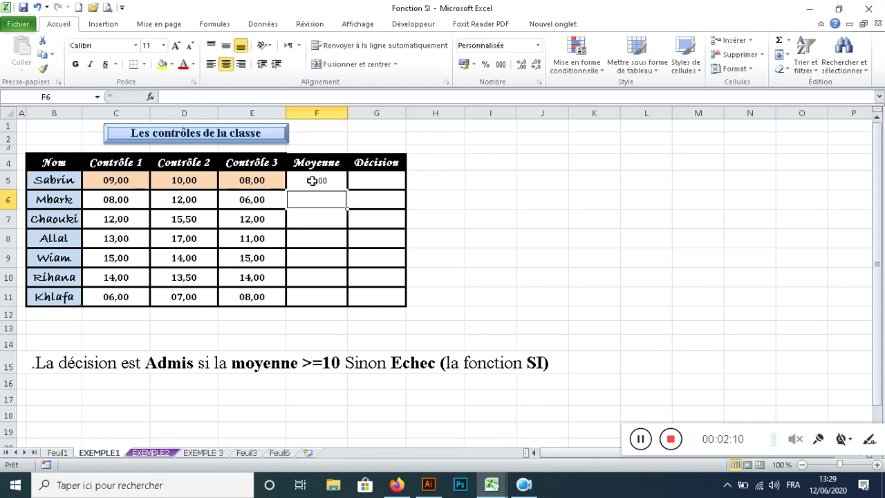
click(312, 181)
drag(345, 192, 347, 301)
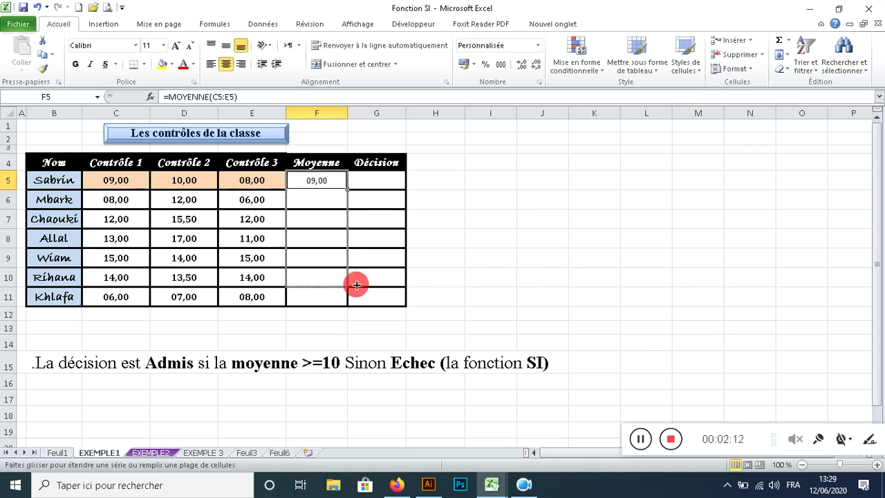
- Enlarge the averages' font to 14 points
click(176, 47)
click(176, 47)
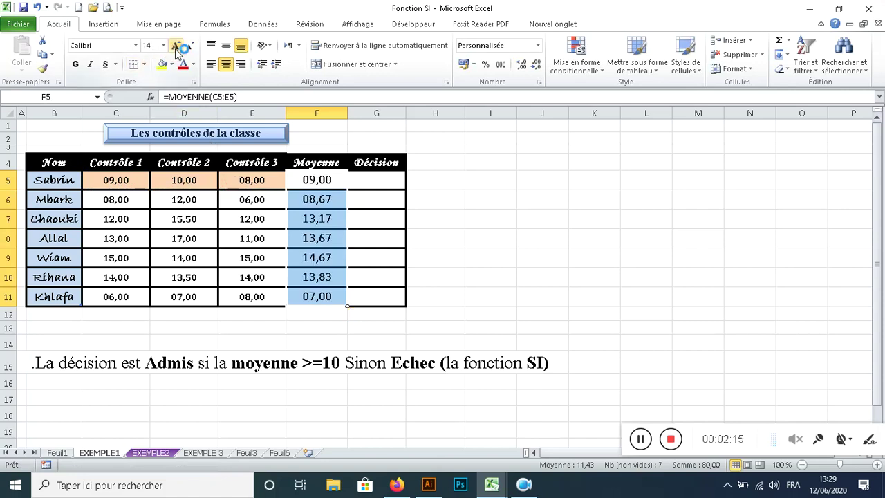
click(558, 279)
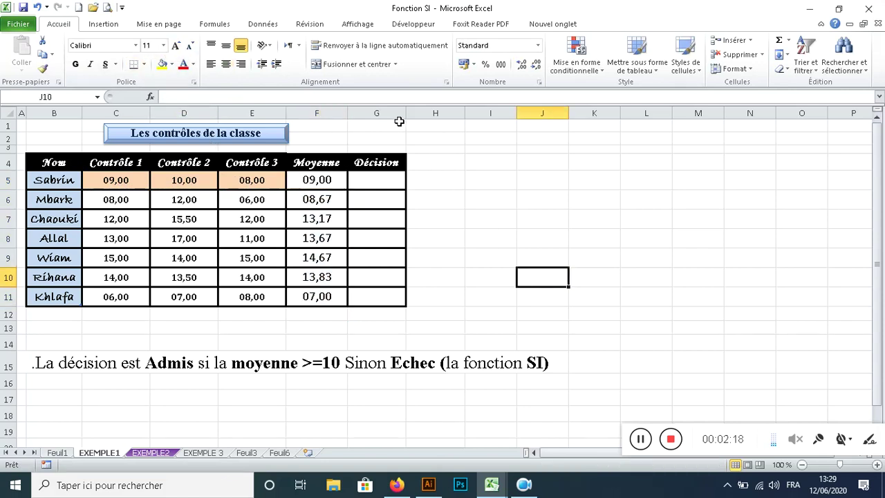
- Widen the Décision column and right-align the grades and averages in C5:F11
drag(406, 113, 429, 114)
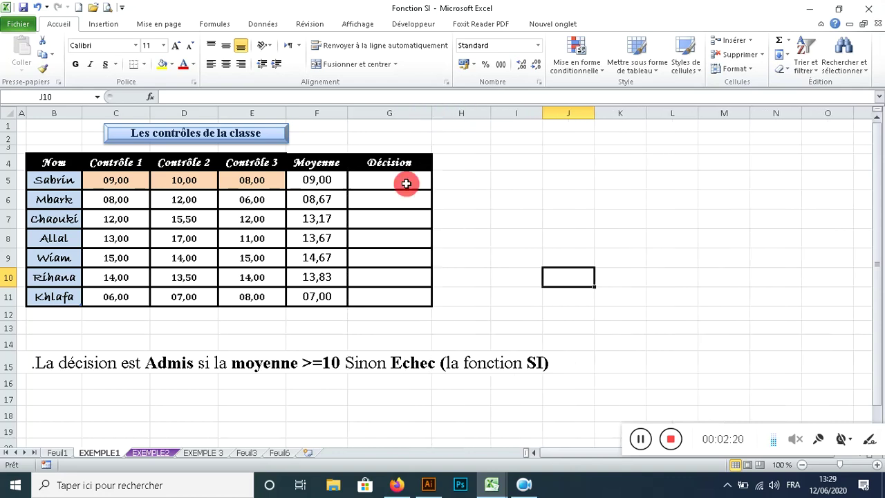
drag(405, 182, 405, 297)
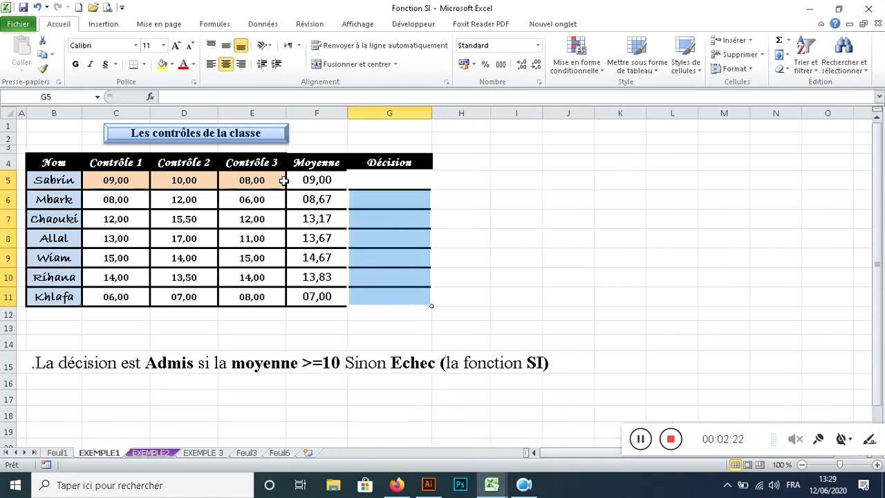
mouse_move(139, 180)
mouse_down()
mouse_move(256, 216)
mouse_move(320, 295)
mouse_up()
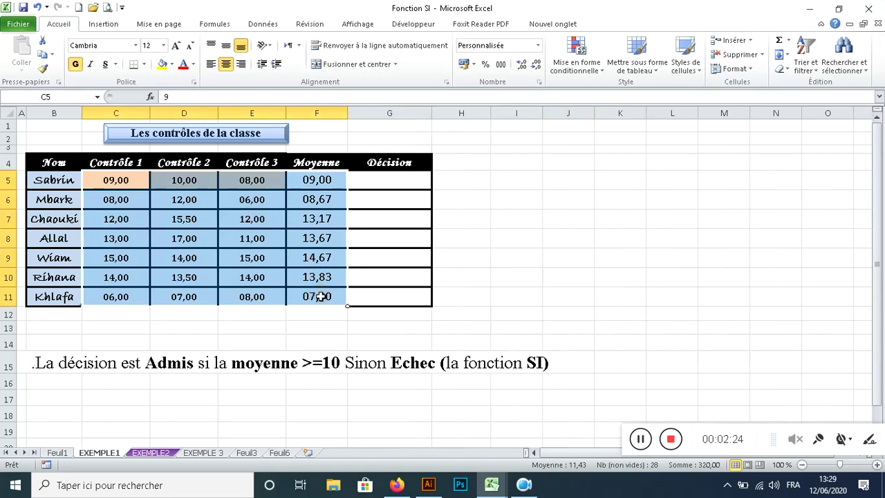
click(211, 64)
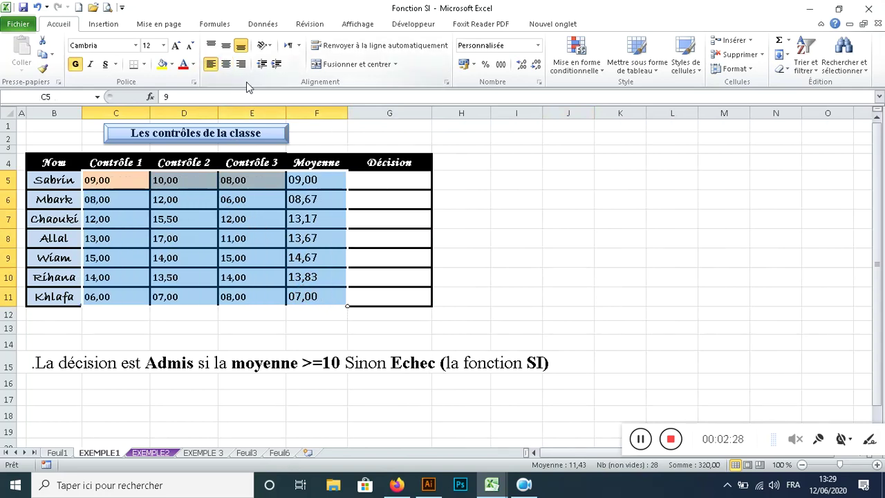
click(239, 66)
click(374, 183)
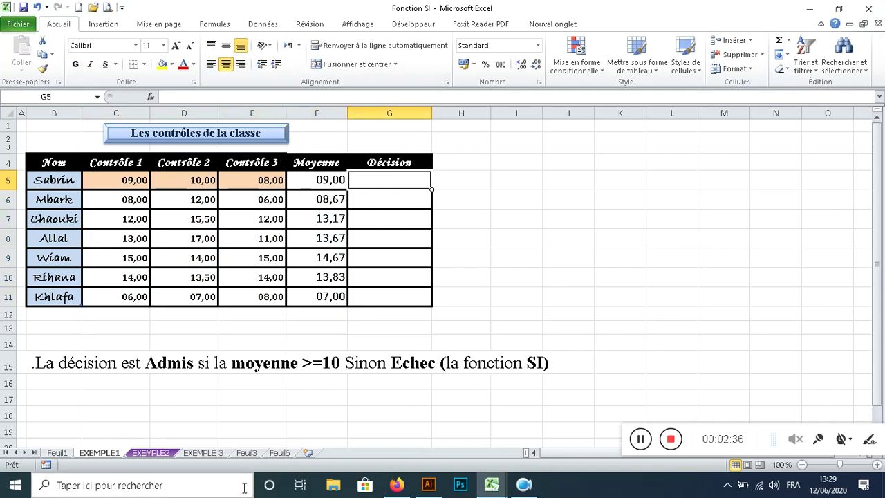
click(55, 452)
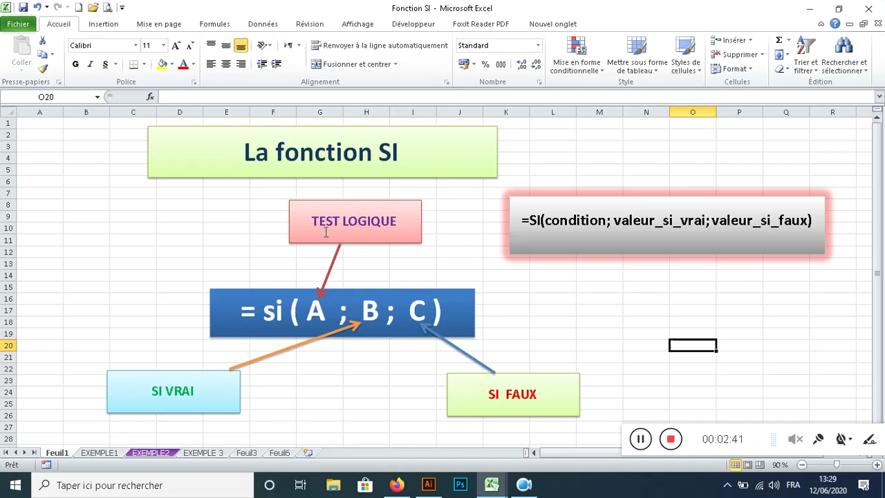
click(100, 453)
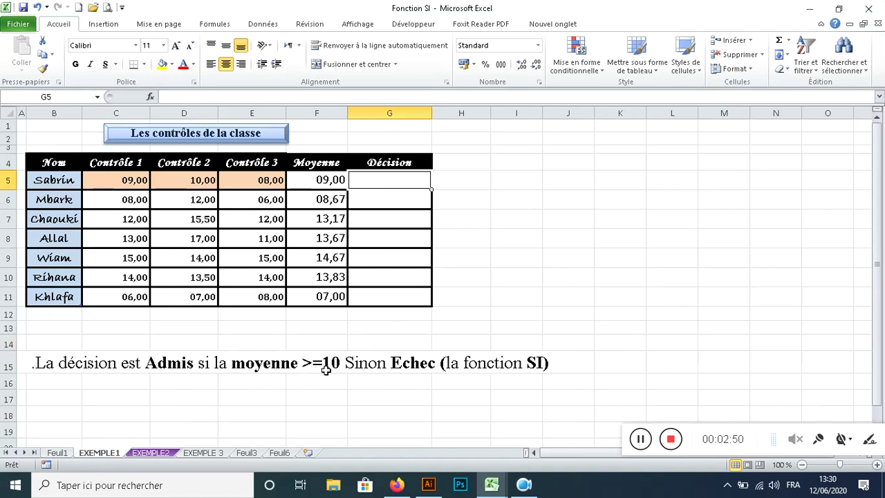
- From G5, open the function picker and set its category to Tous
click(388, 180)
click(150, 97)
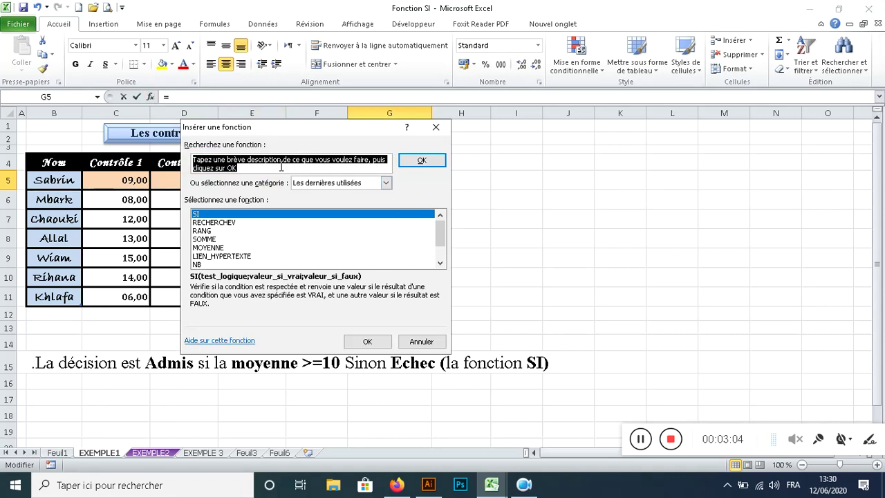
drag(301, 130, 434, 113)
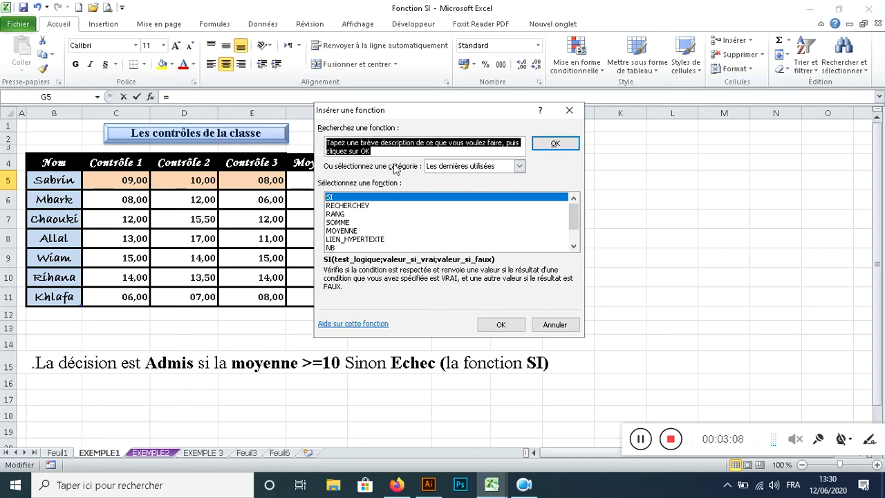
click(468, 166)
click(448, 192)
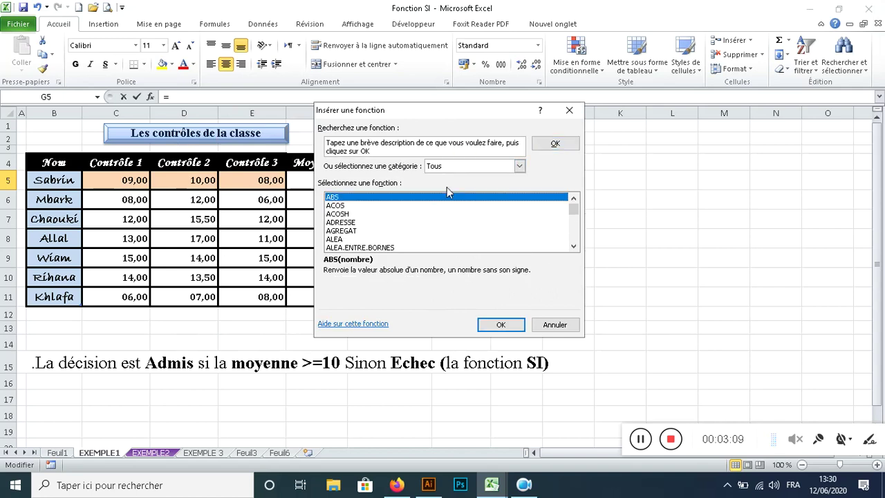
click(338, 206)
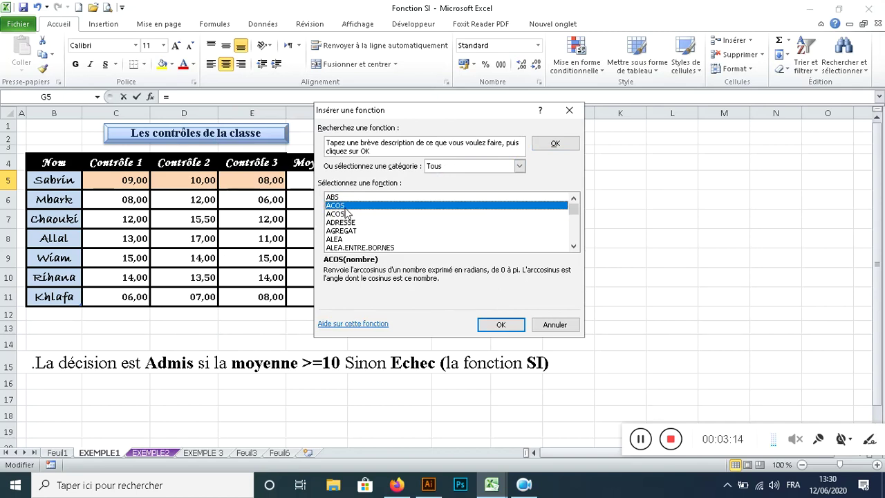
- Choose SI from the S functions and confirm it
key(s)
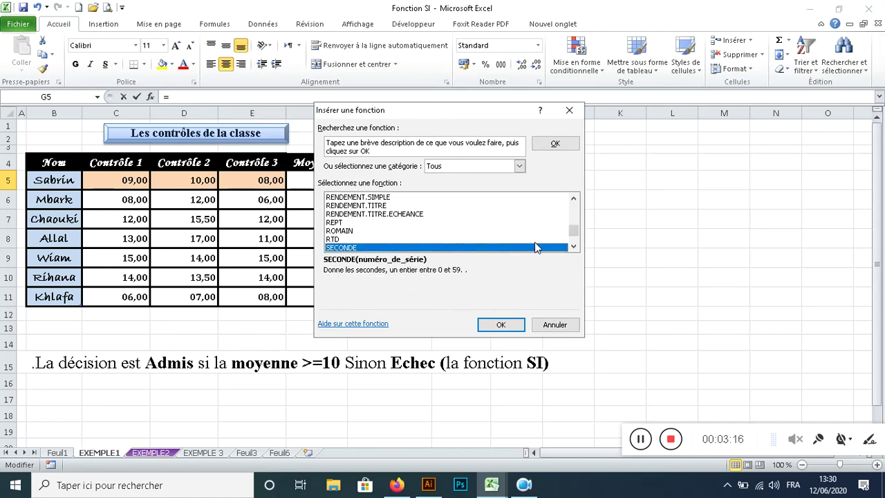
click(571, 247)
click(571, 247)
click(571, 247)
click(571, 246)
click(571, 247)
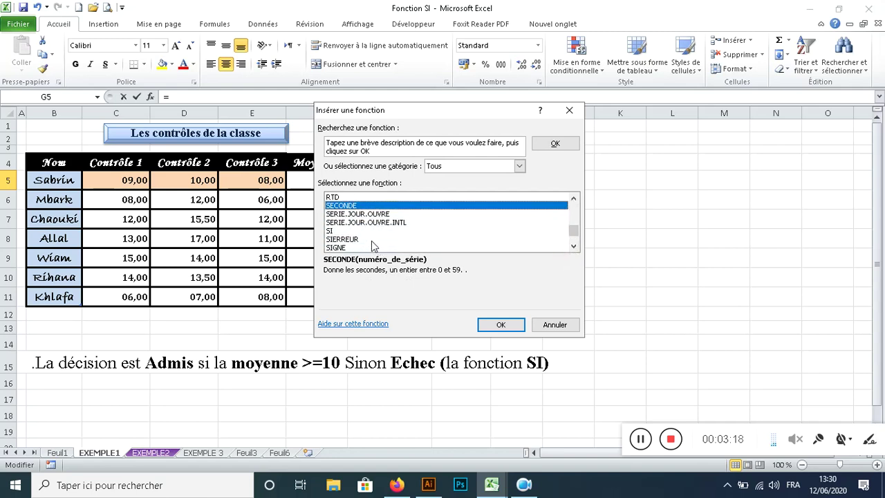
click(342, 231)
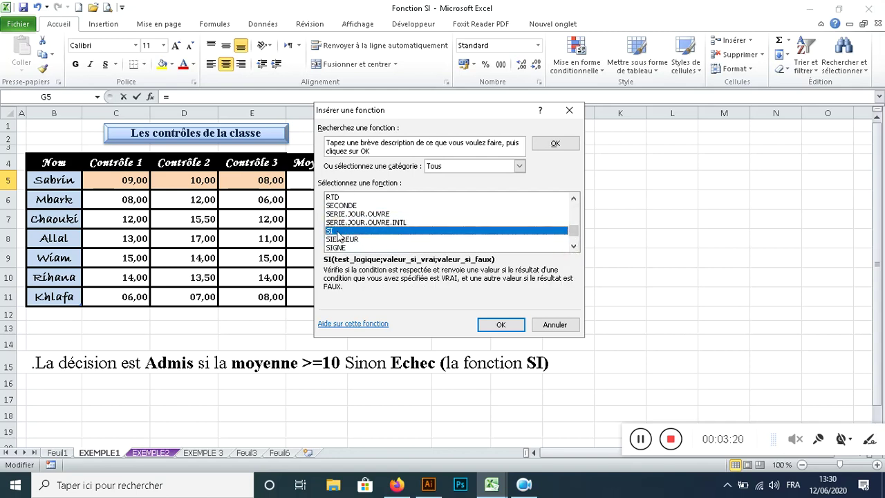
click(496, 323)
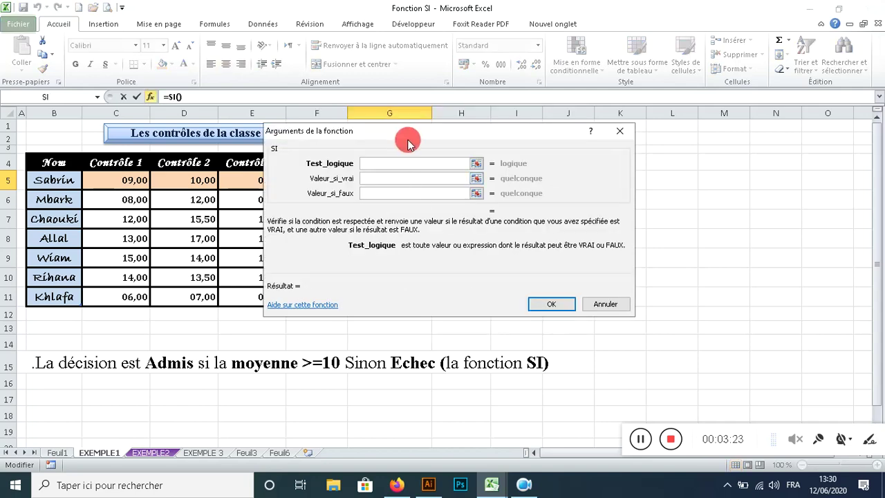
- Enter F5>=10 as the SI logical test
drag(407, 131, 572, 118)
click(538, 151)
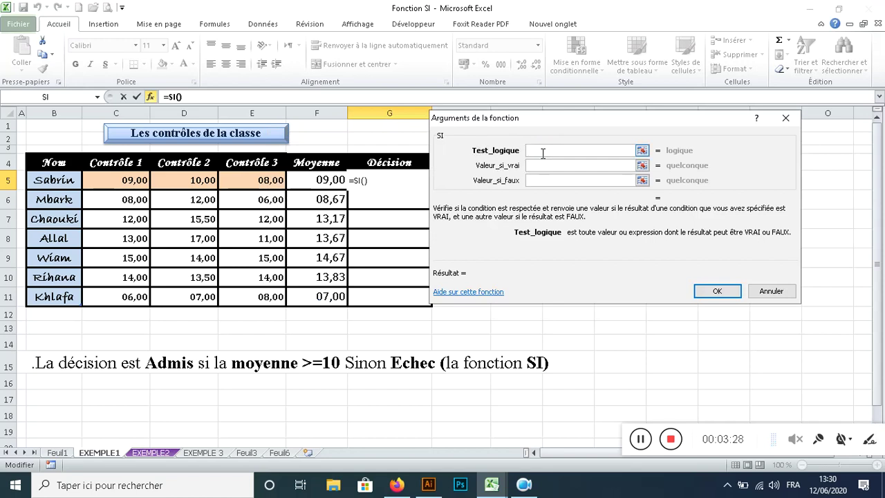
click(306, 179)
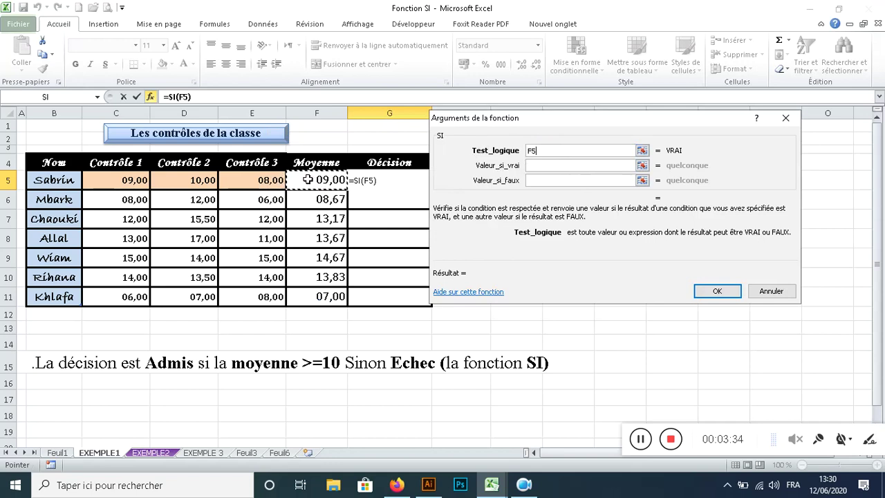
text(>)
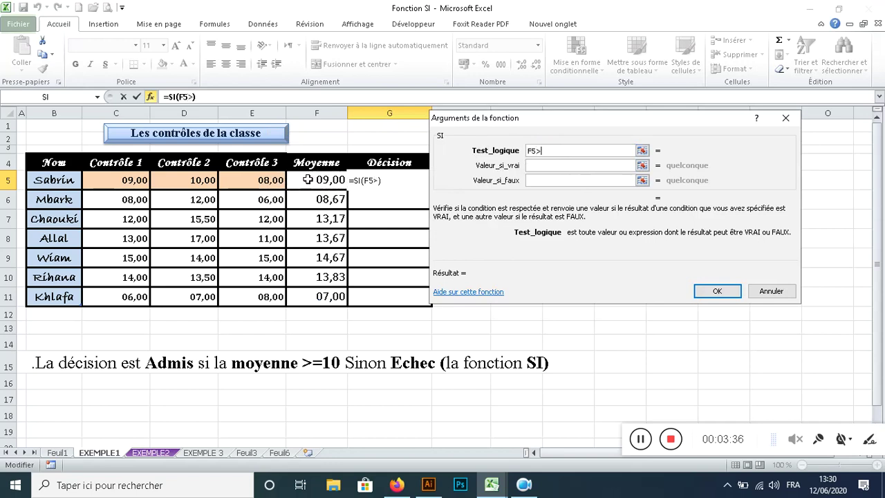
text(=1)
text(0)
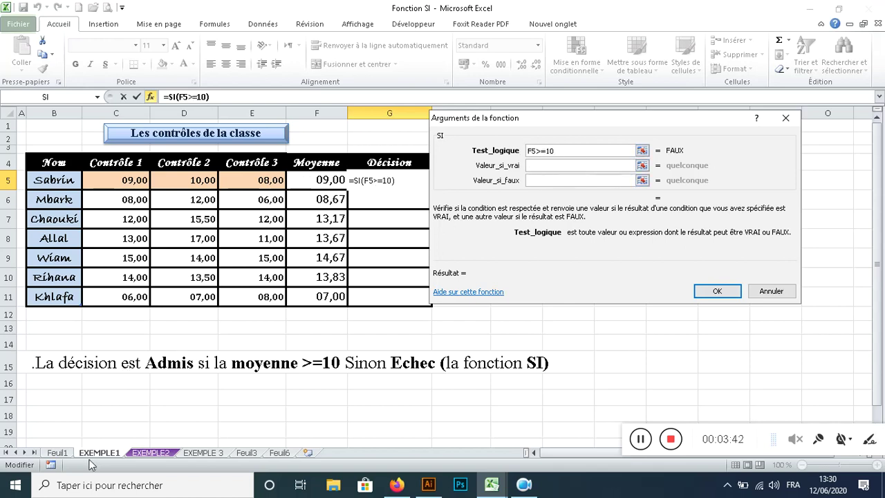
- Check the SI diagram on Feuil1, clear the stray test, and cancel the formula
click(62, 453)
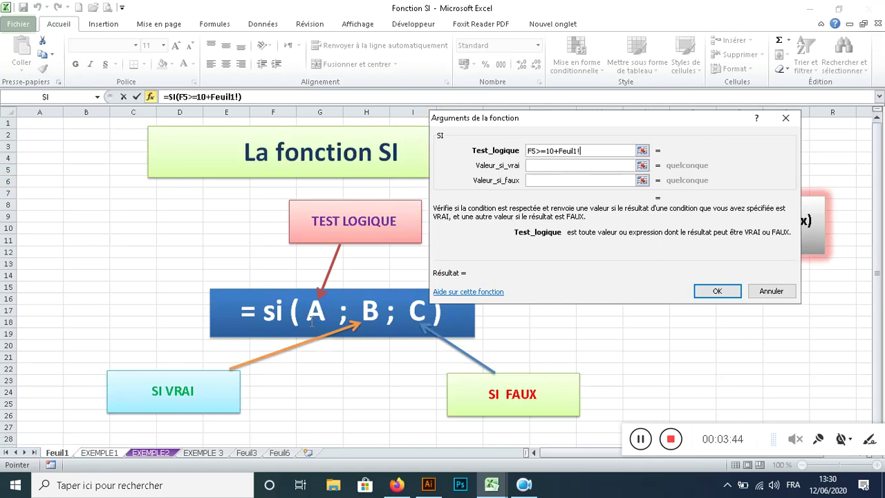
click(111, 455)
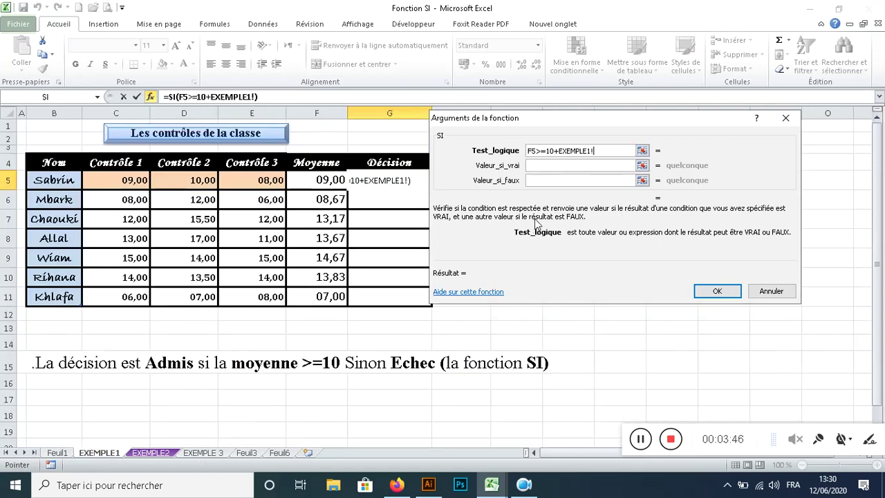
key(BackSpace)
key(BackSpace)
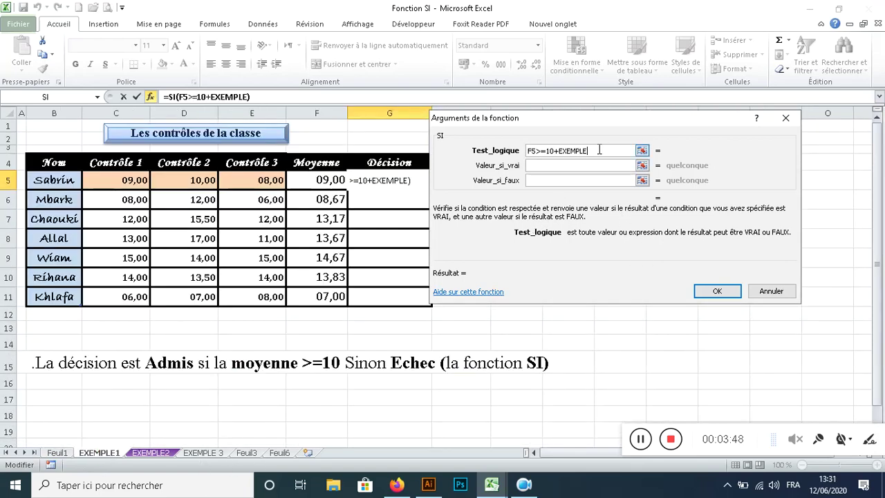
key(BackSpace)
key(BackSpace)
key(BackSpace)
key(BackSpace)
key(BackSpace)
key(BackSpace)
key(BackSpace)
key(BackSpace)
key(BackSpace)
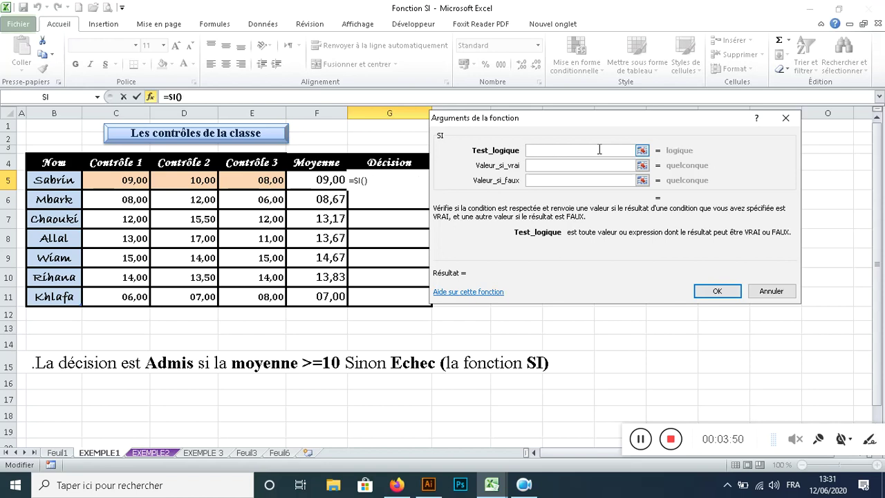
click(557, 150)
click(315, 178)
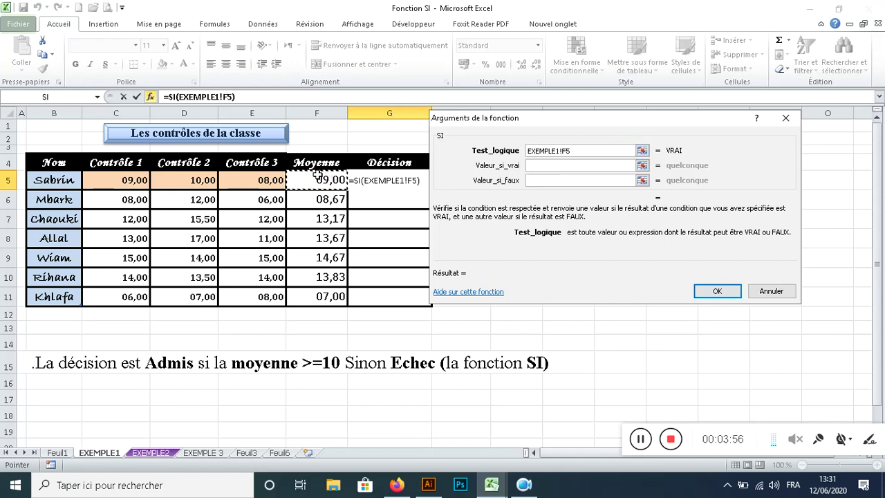
click(765, 293)
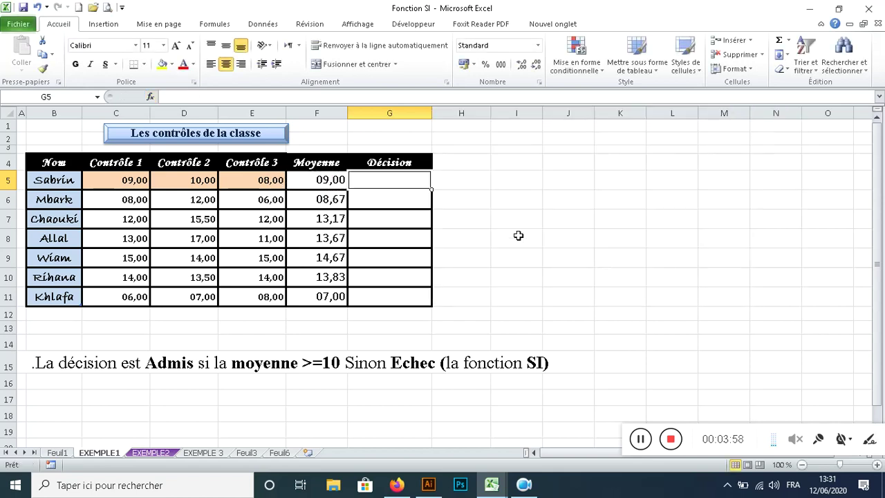
- Insert the SI function into G5 again, picking it from the S functions
click(152, 97)
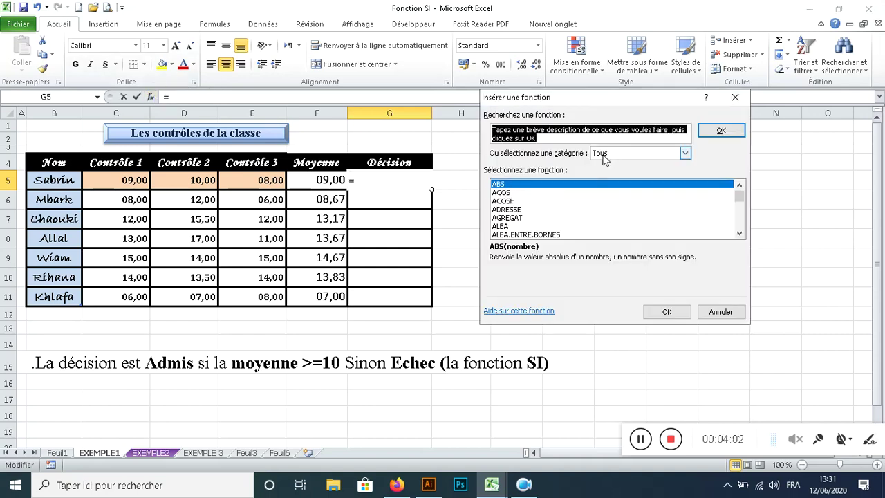
click(508, 209)
key(s)
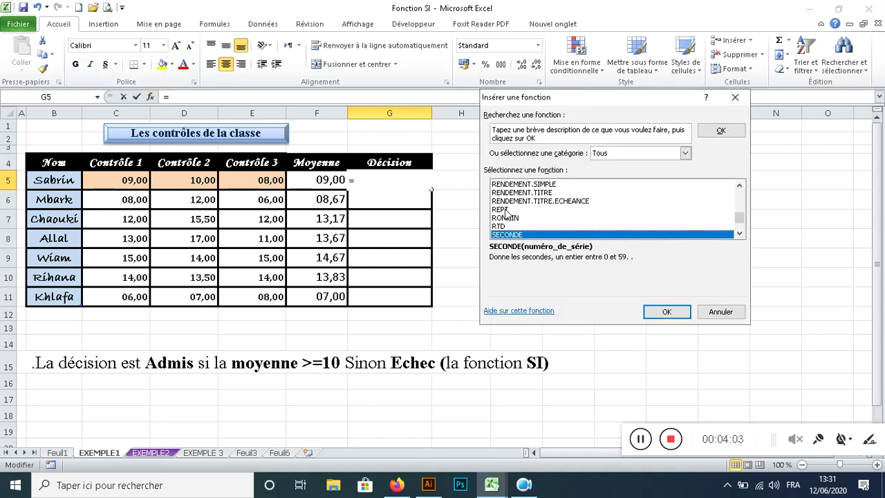
scroll(506, 213, down, 1)
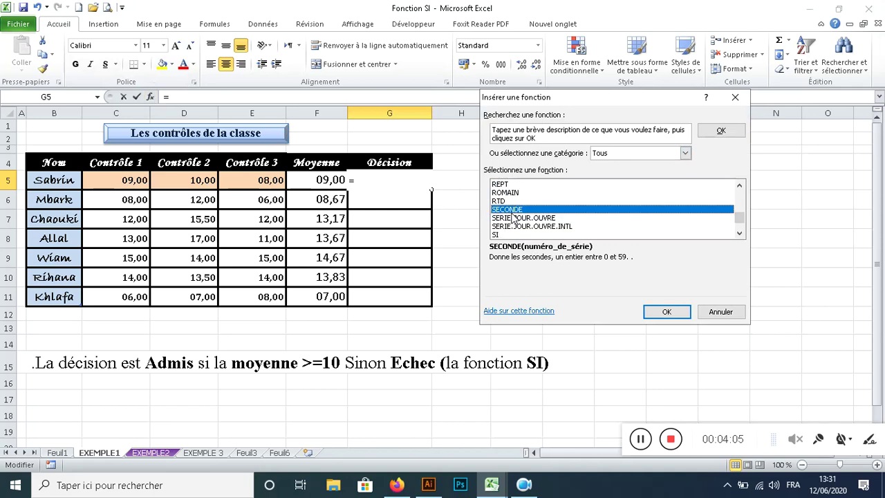
click(517, 235)
click(651, 313)
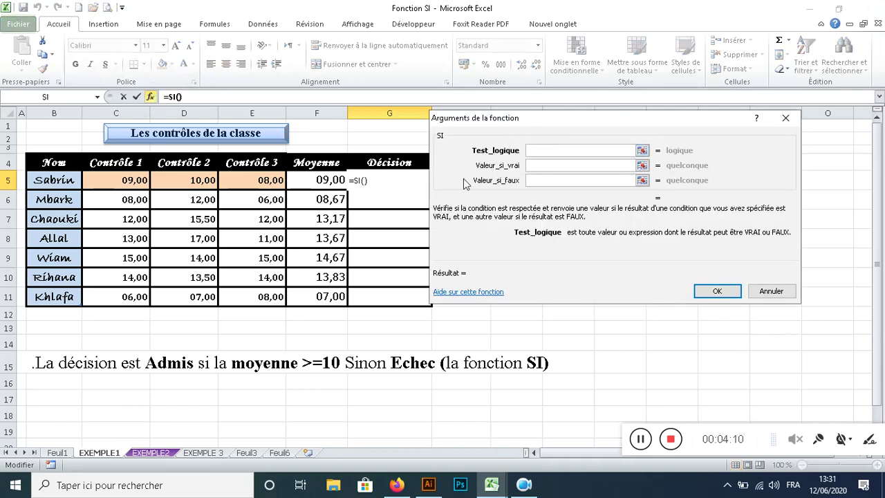
- Give SI the arguments F5>=10, Admis and Echec, and confirm it in G5
click(321, 179)
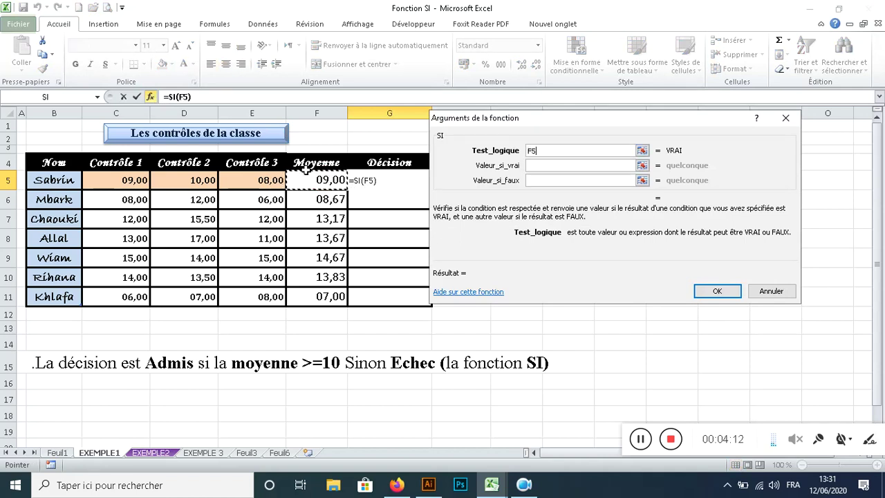
text(>=)
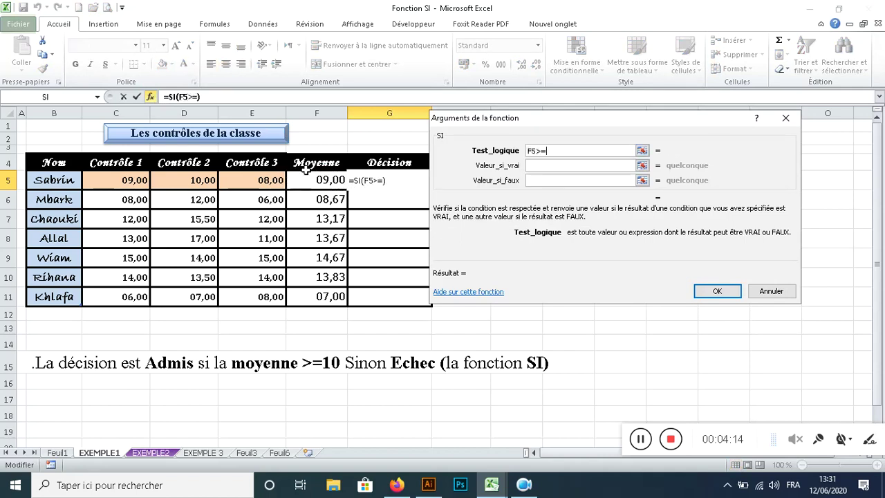
text(1)
text(0)
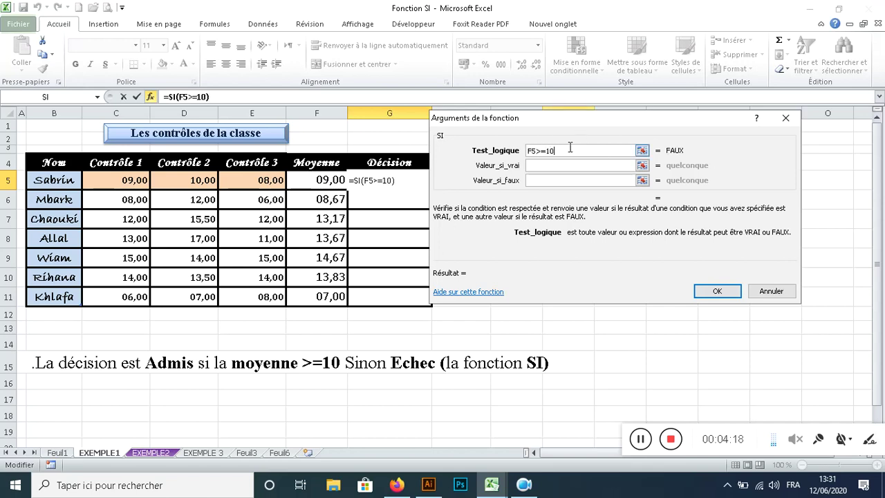
key(Tab)
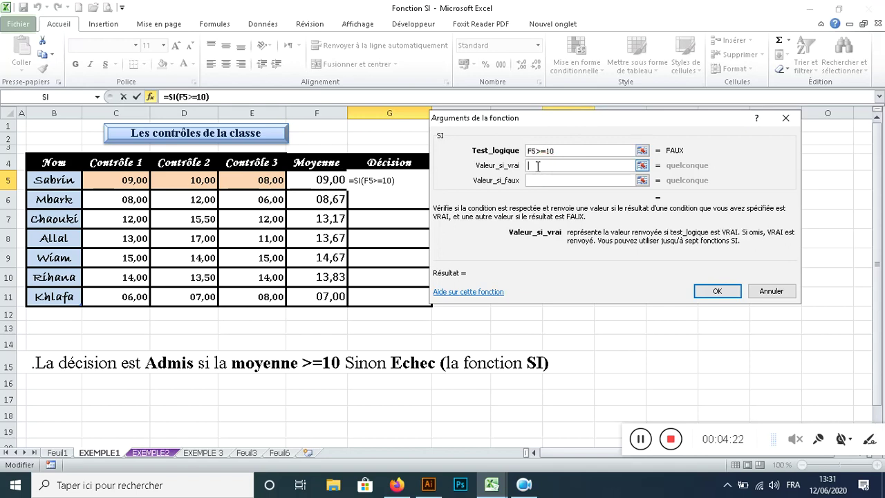
click(555, 150)
click(554, 165)
text(A)
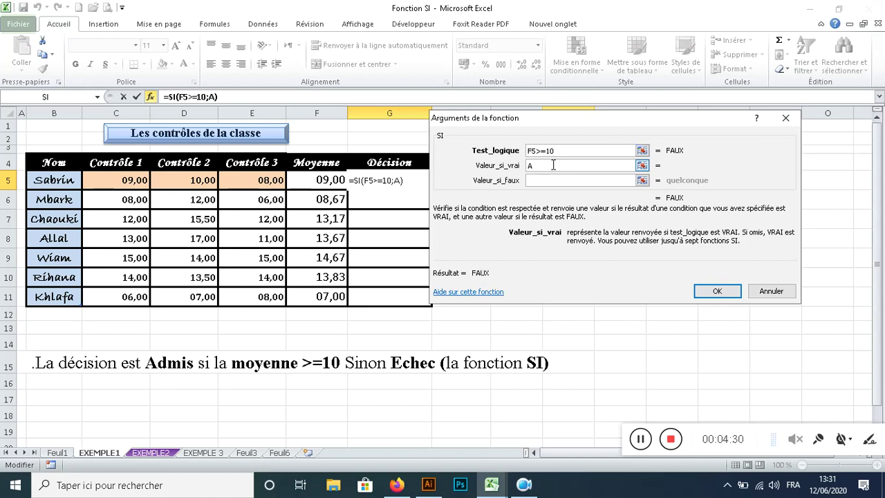
text(dmis)
click(549, 180)
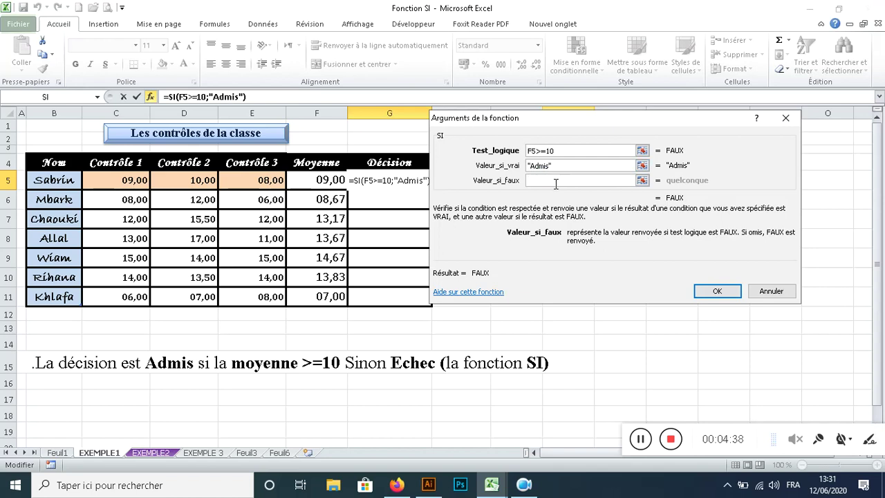
text(Eche)
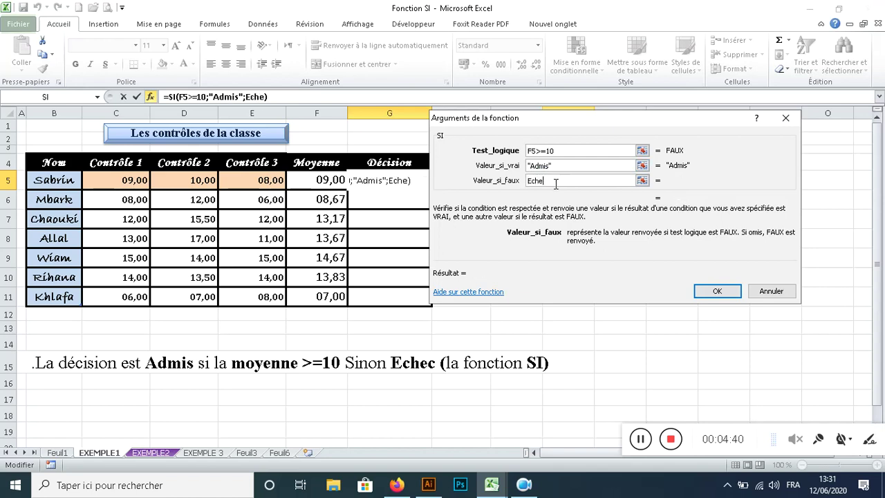
text(c)
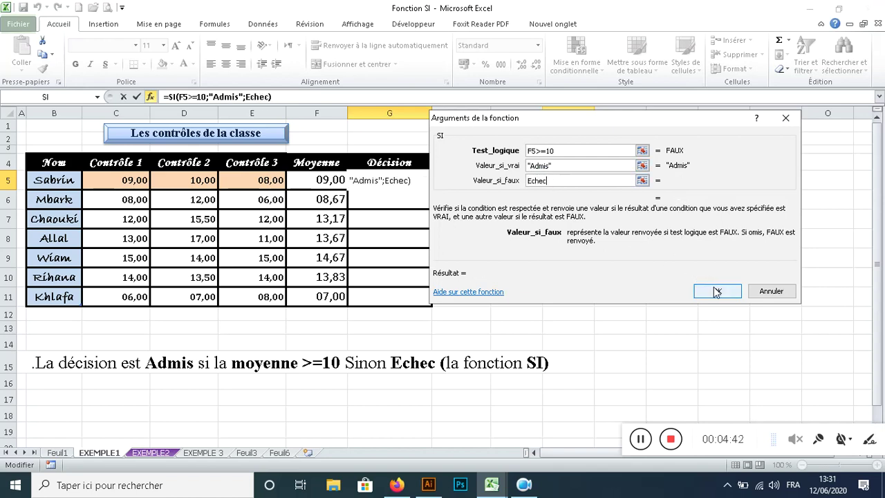
click(716, 290)
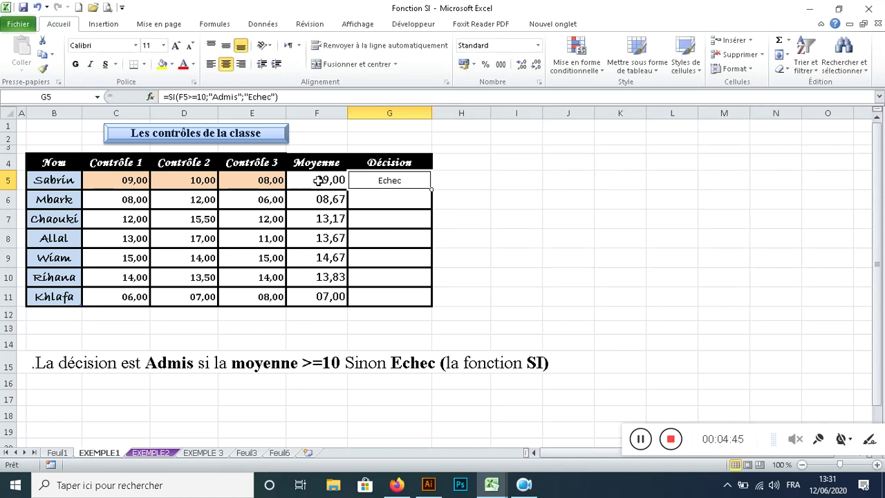
- Fill the G5 formula down to G11, then delete G5:G11
drag(431, 188, 438, 297)
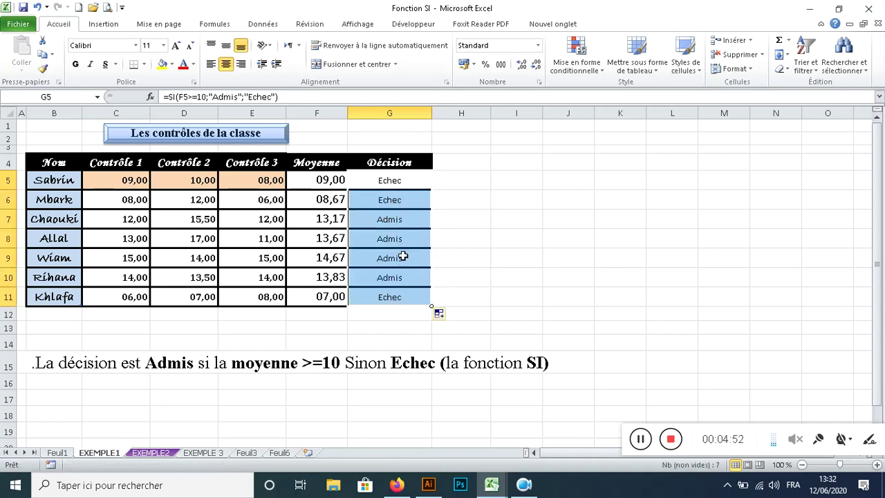
key(Delete)
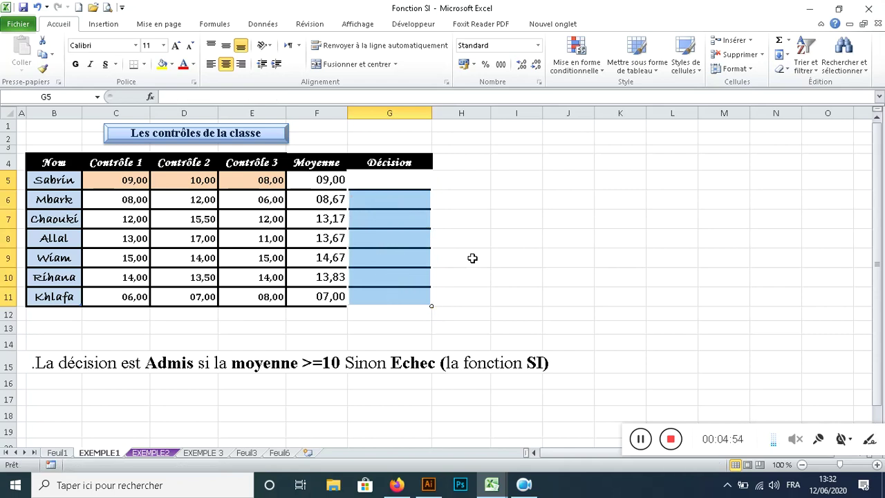
click(472, 257)
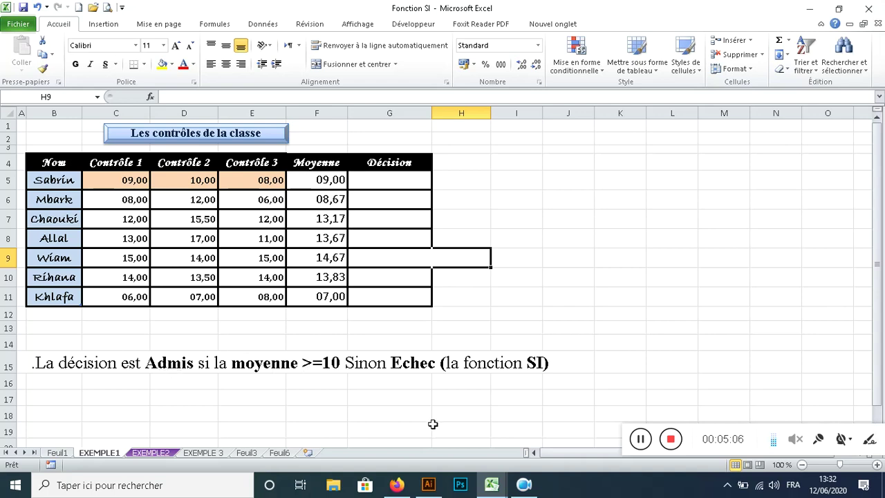
click(383, 179)
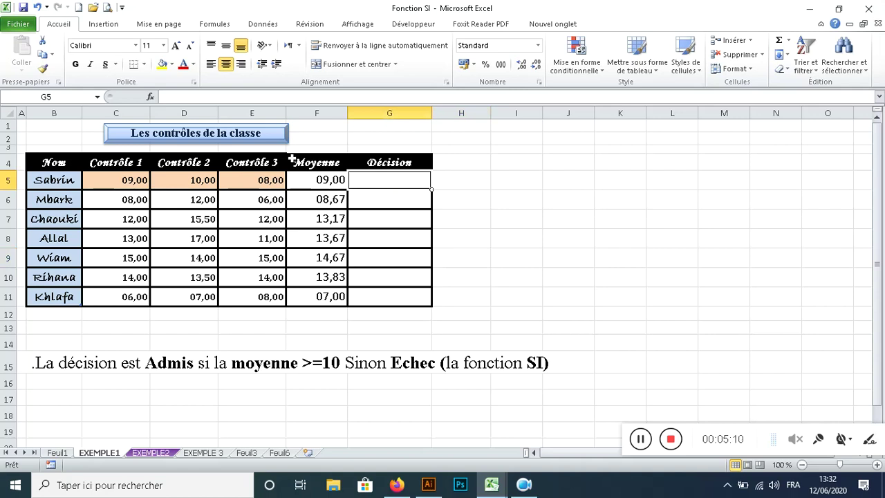
- Insert the SI function into G5, scrolling the S functions to find it
click(150, 98)
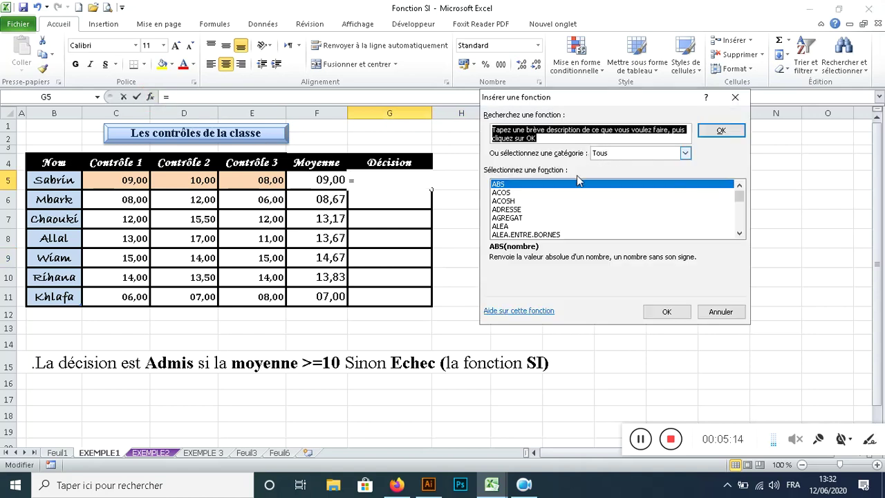
click(504, 201)
key(s)
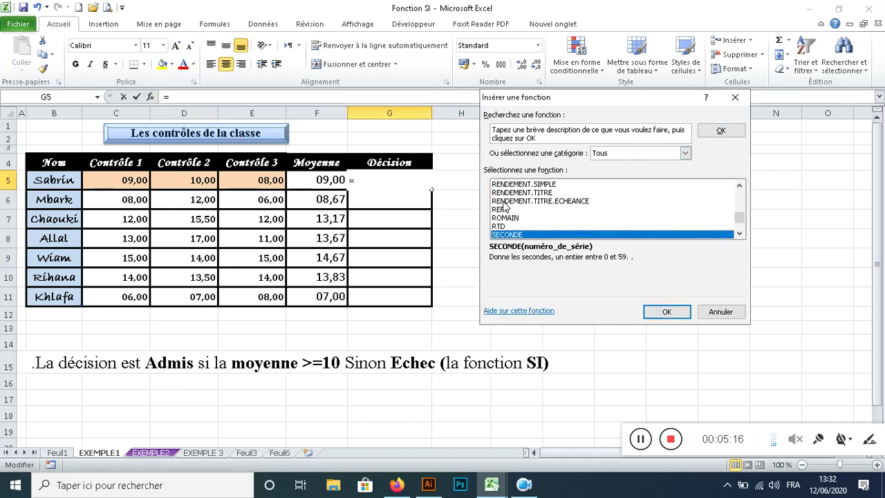
scroll(508, 222, down, 1)
click(496, 235)
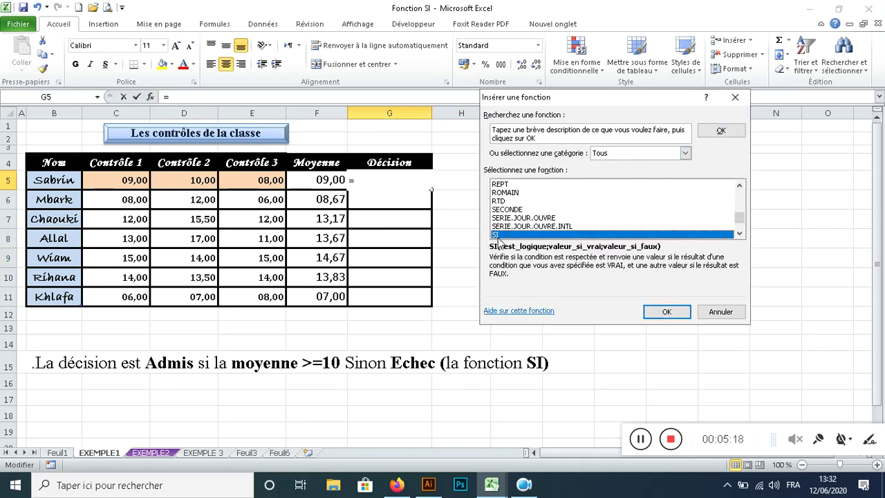
click(668, 311)
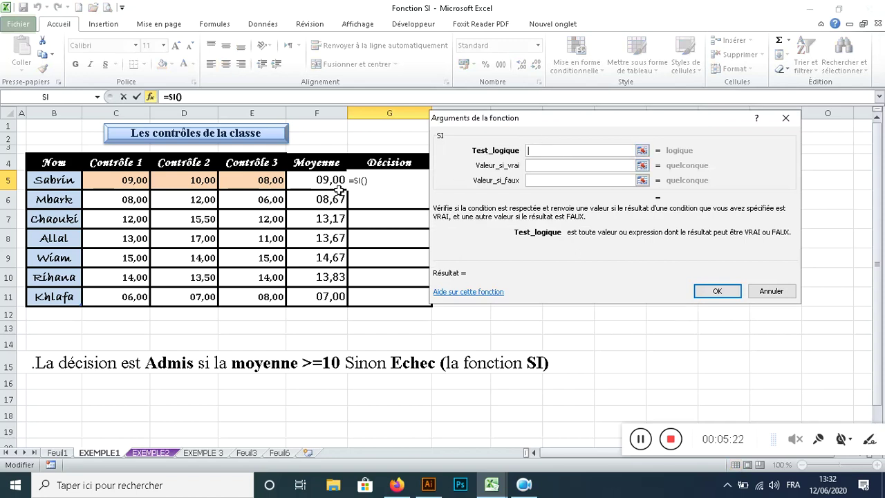
- Enter F5>=10, Admis and Echec as SI arguments, making G5 =SI(F5>=10;"Admis";"Echec")
click(316, 179)
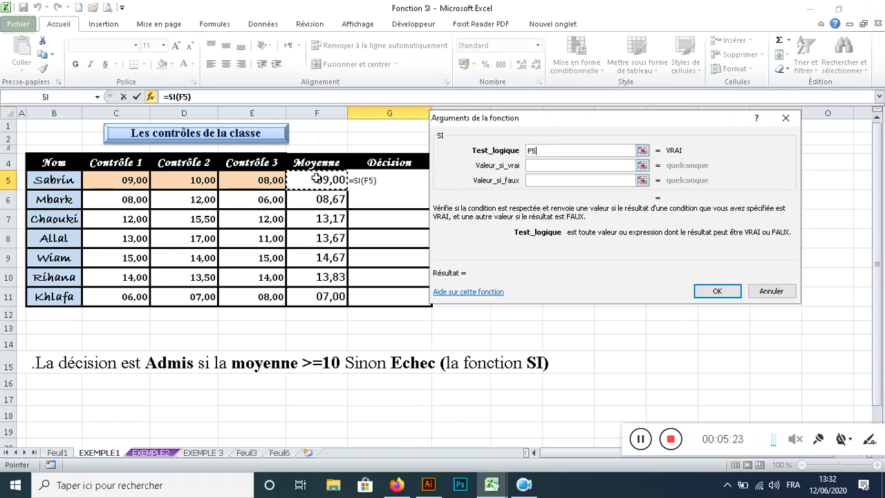
text(>)
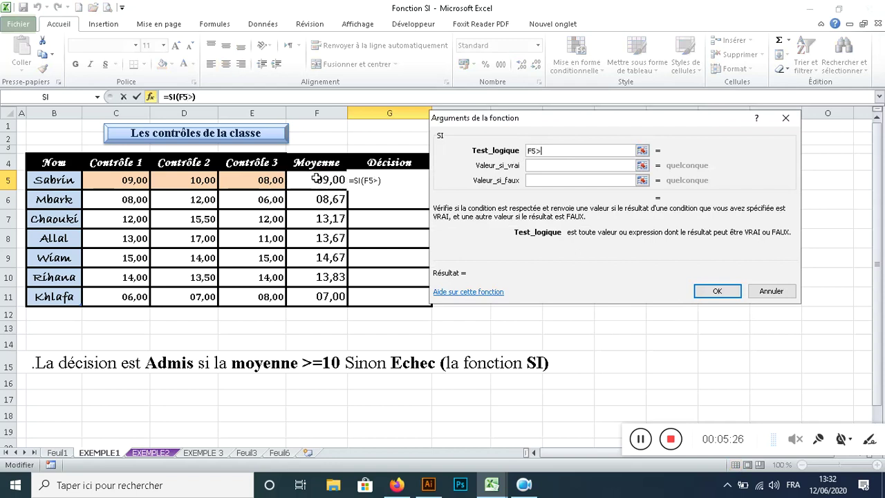
text(=)
text(10)
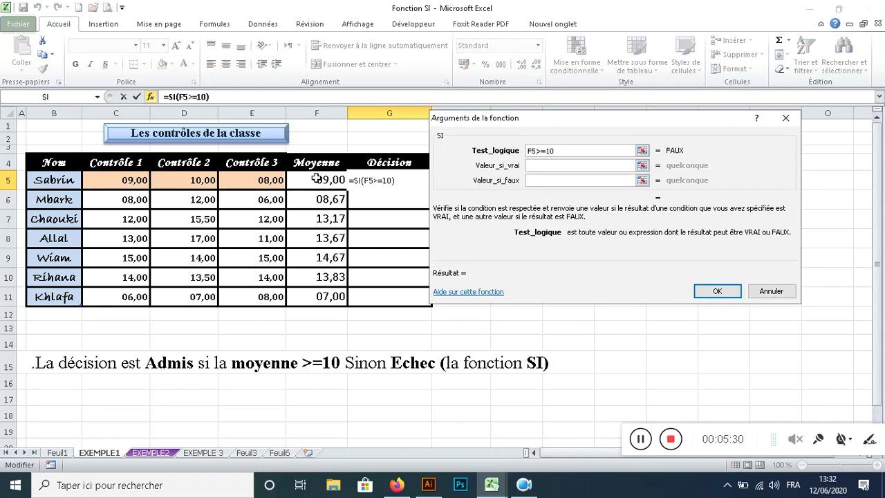
click(551, 165)
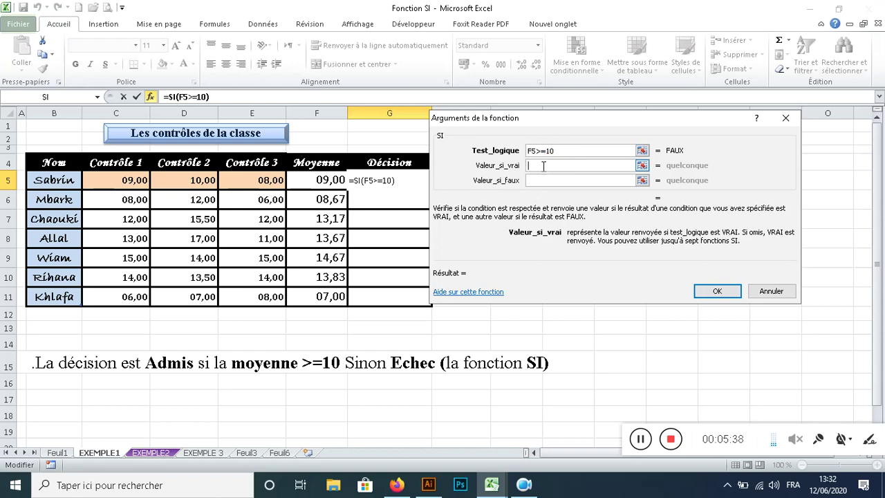
text(Admi)
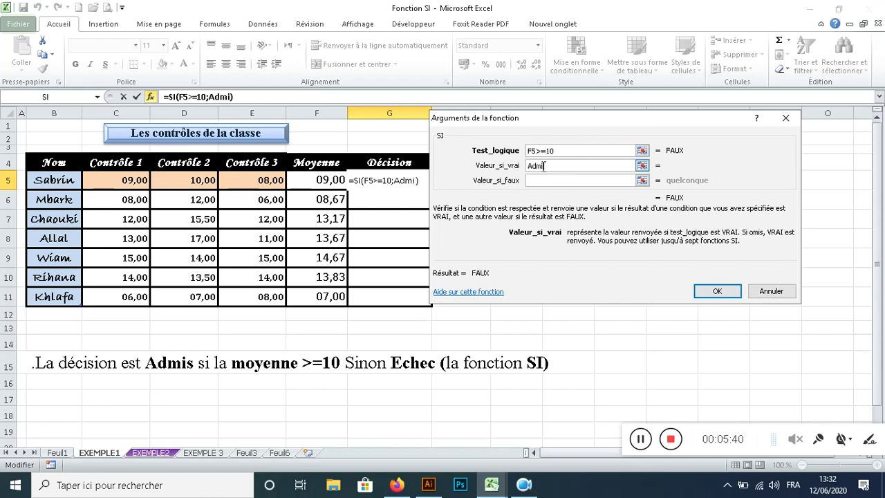
text(s)
click(555, 181)
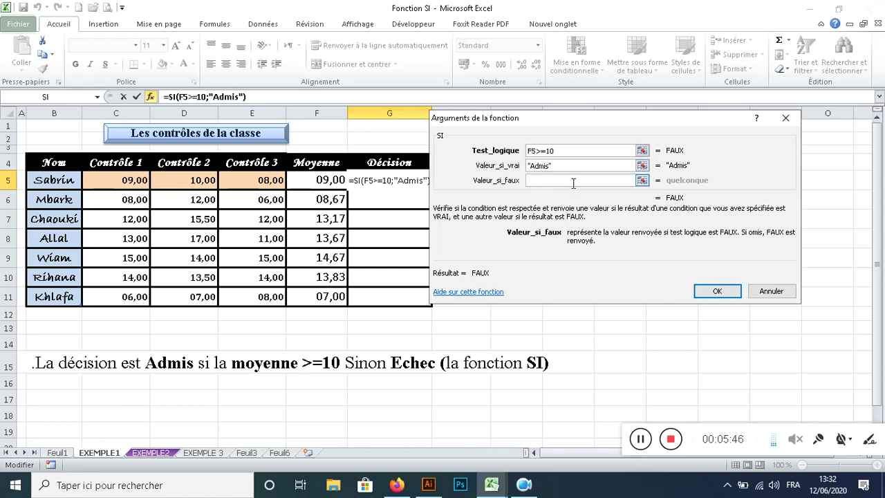
text(Ech)
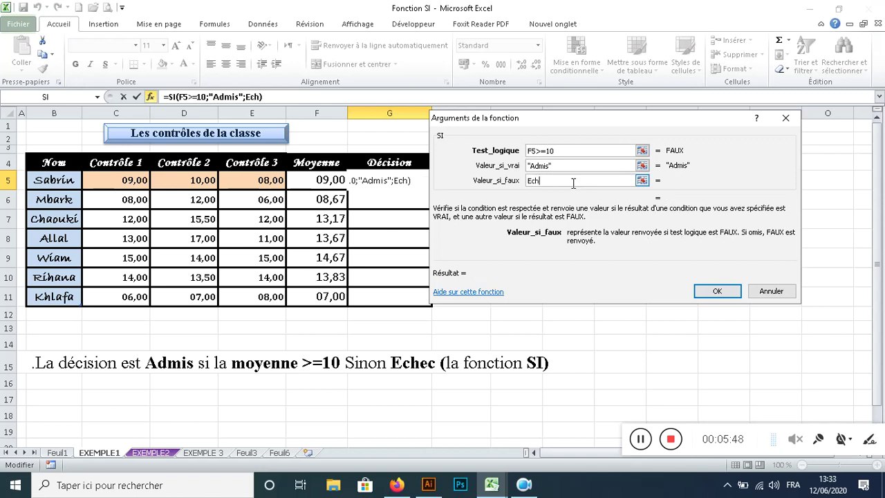
text(ec)
click(722, 293)
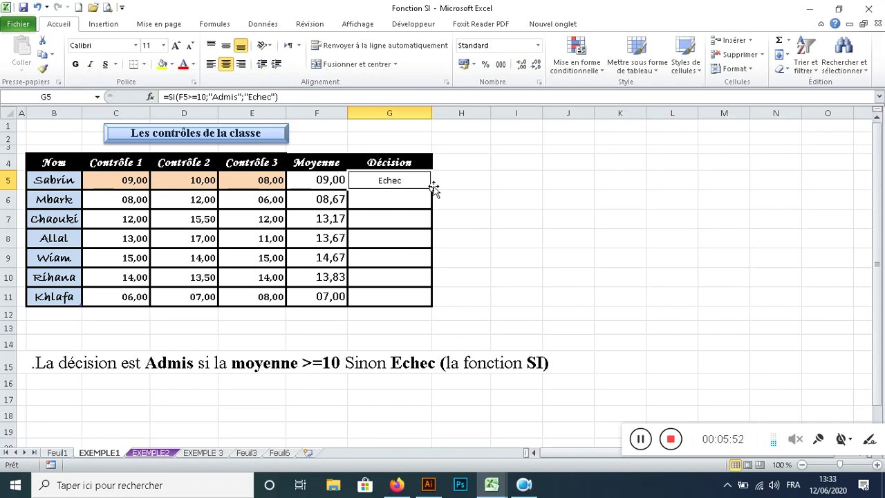
- Fill the =SI(F5>=10;"Admis";"Echec") decision formula from G5 down to G11
drag(432, 189, 431, 298)
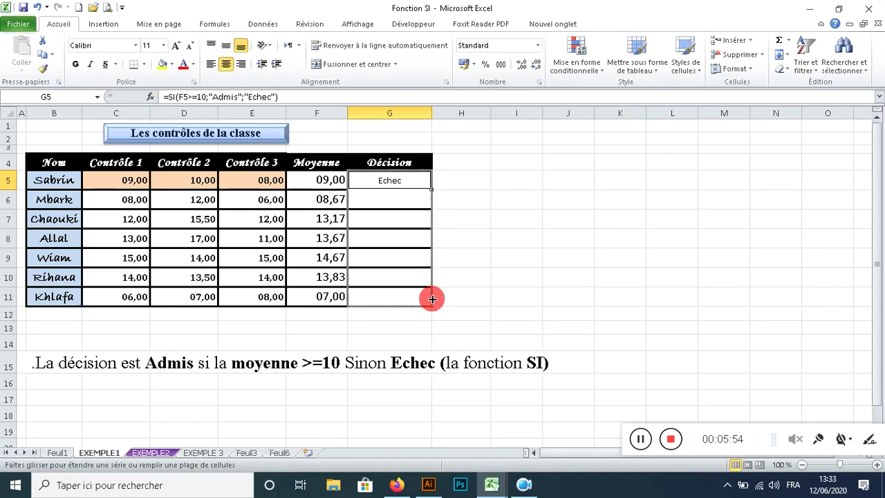